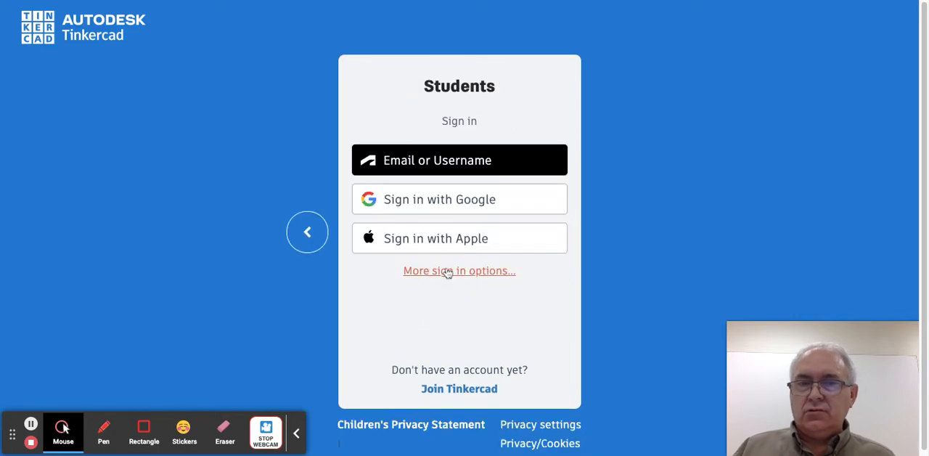
- Sign in to the student account with Google and create a new 3D design
{"action": "left_click", "coordinate": [415, 204]}
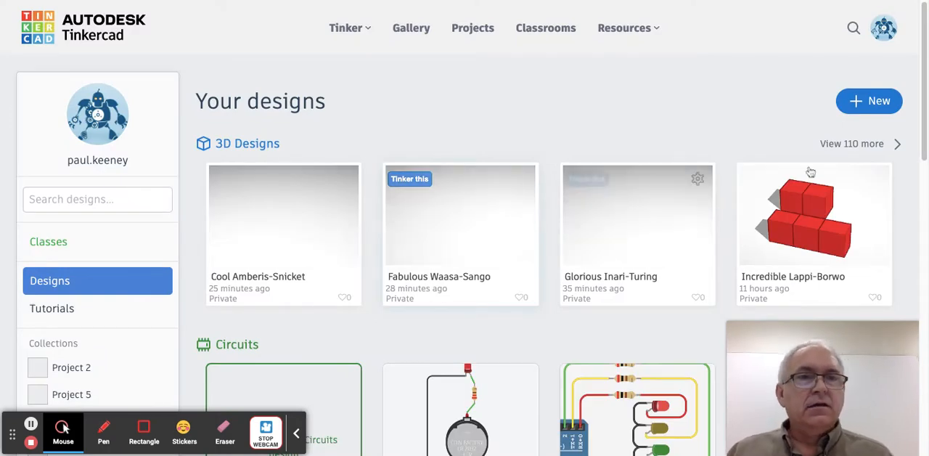
{"action": "left_click", "coordinate": [874, 104]}
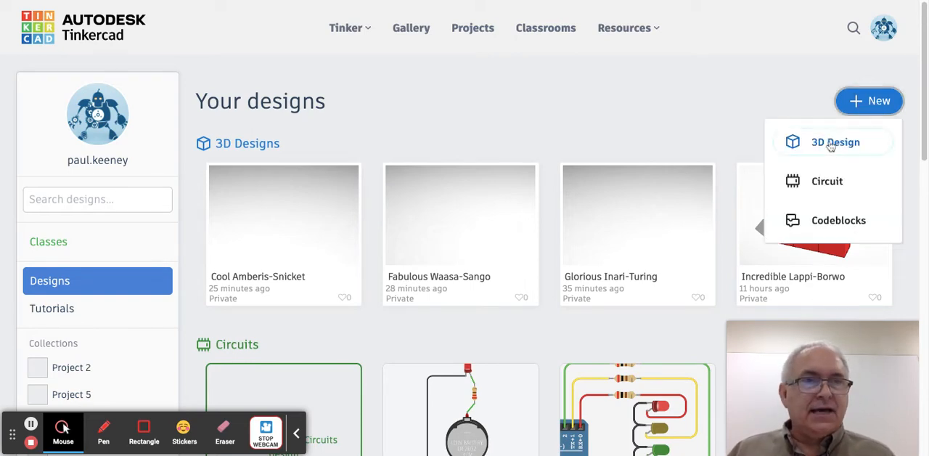
{"action": "left_click", "coordinate": [832, 143]}
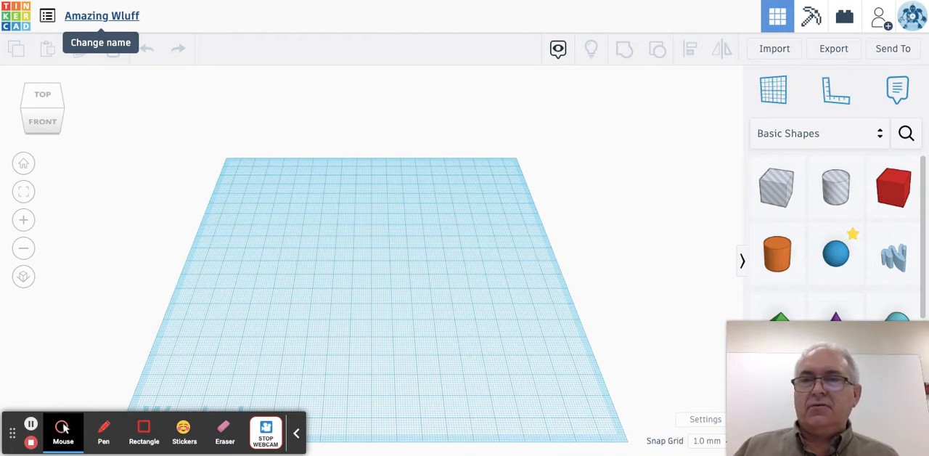
- Rename the design to the student's surname followed by "blue puzzle part"
{"action": "left_click", "coordinate": [102, 16]}
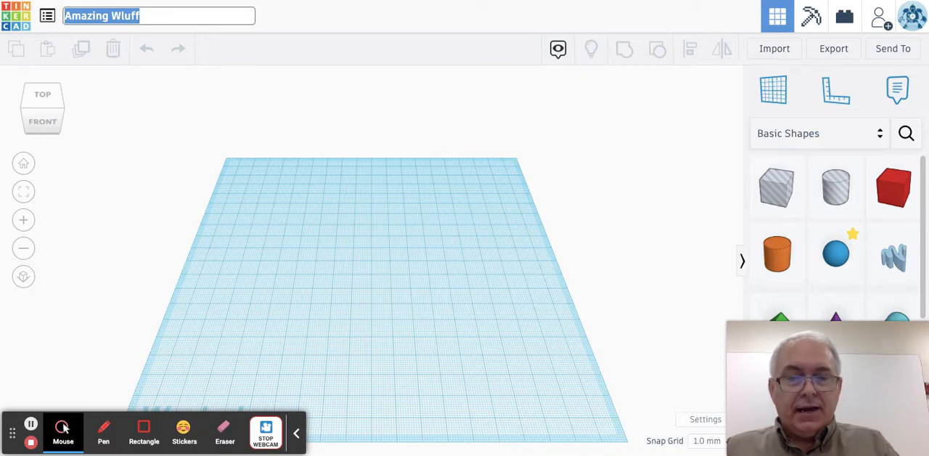
{"action": "type", "text": "Keeney"}
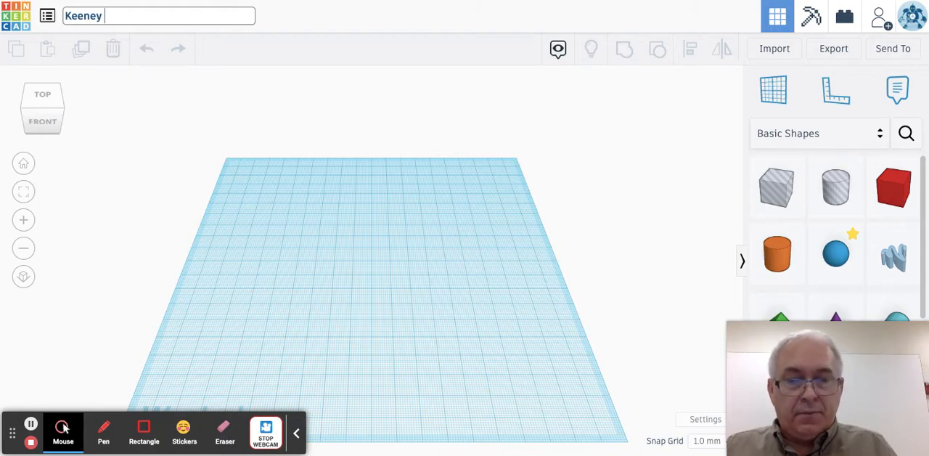
{"action": "type", "text": "re"}
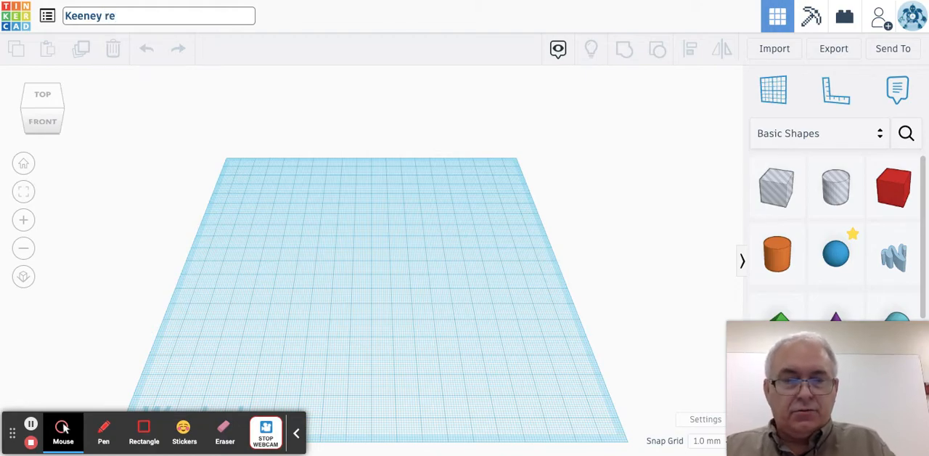
{"action": "key", "text": "BackSpace"}
{"action": "key", "text": "BackSpace"}
{"action": "type", "text": "blu"}
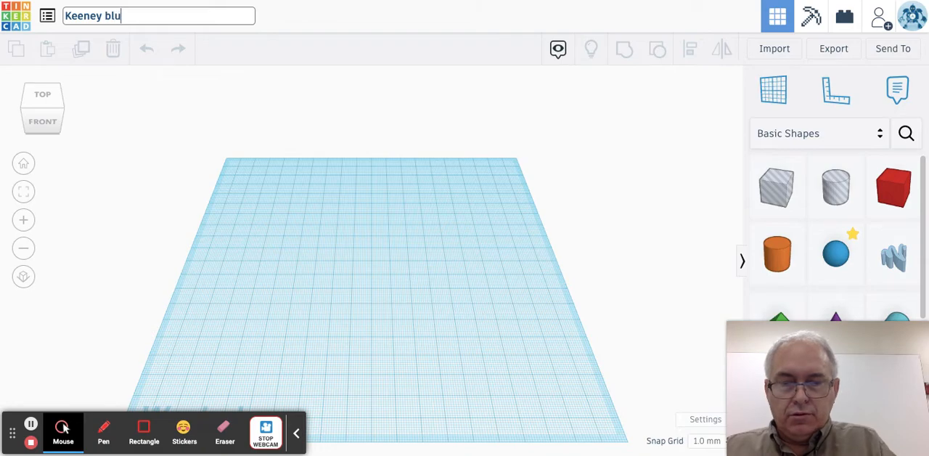
{"action": "type", "text": "e pu"}
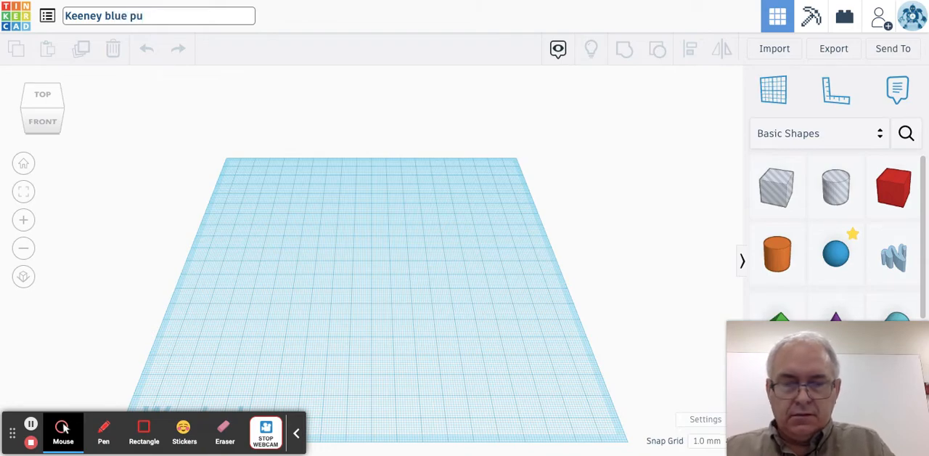
{"action": "type", "text": "zzle part"}
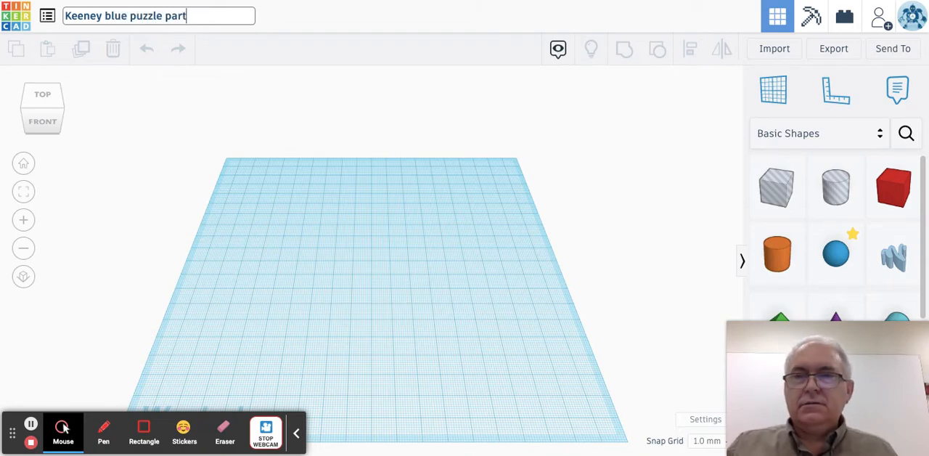
{"action": "key", "text": "Return"}
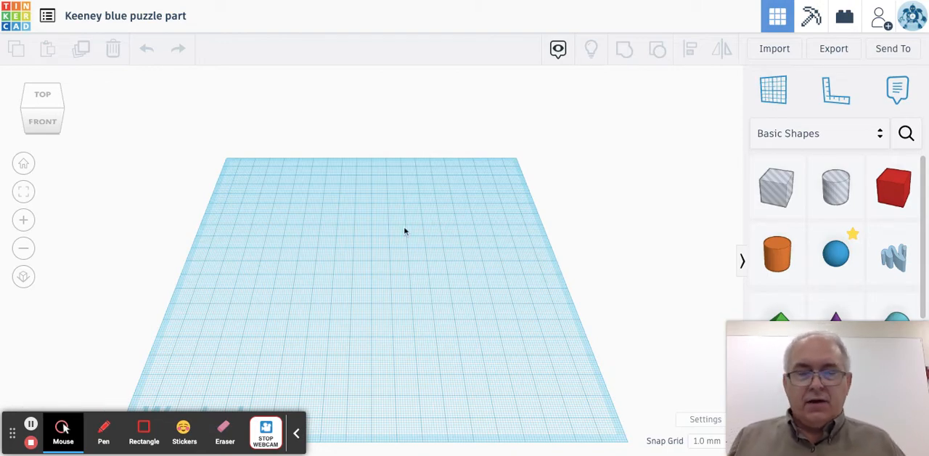
{"action": "mouse_move", "coordinate": [771, 327]}
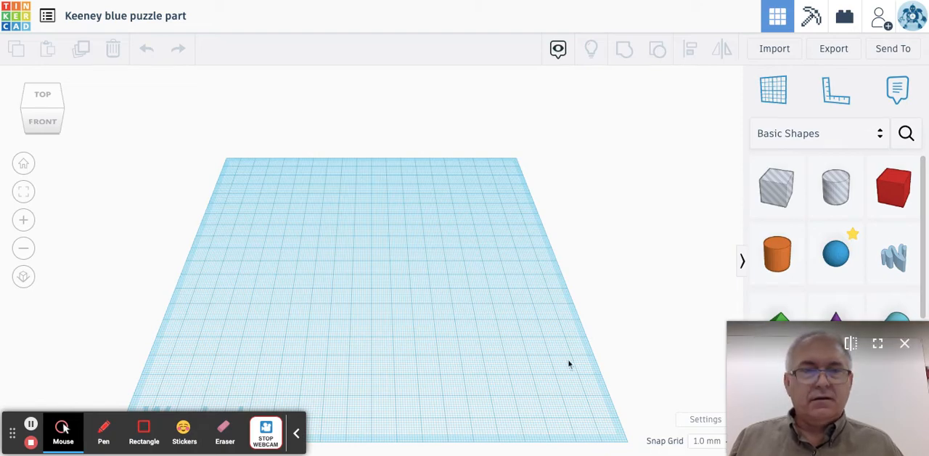
{"action": "key", "text": "alt+w"}
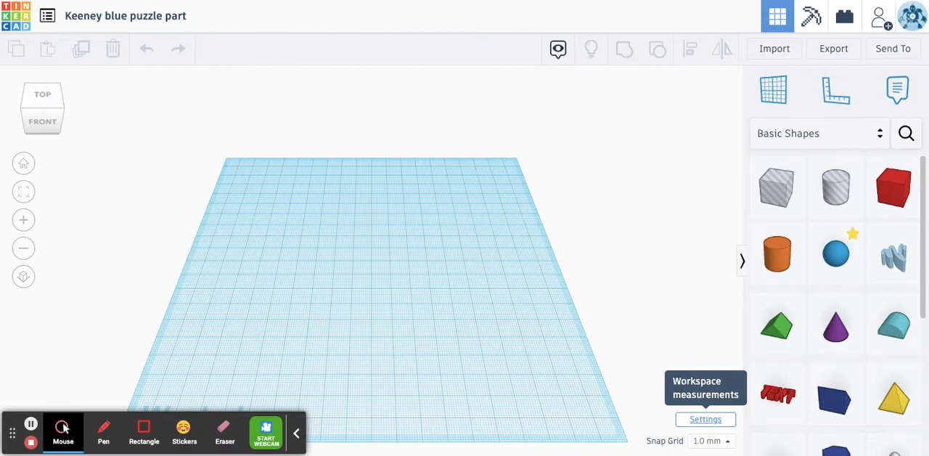
- Change the workspace units to inches and set the workplane's width to 4.00
{"action": "left_click", "coordinate": [702, 422]}
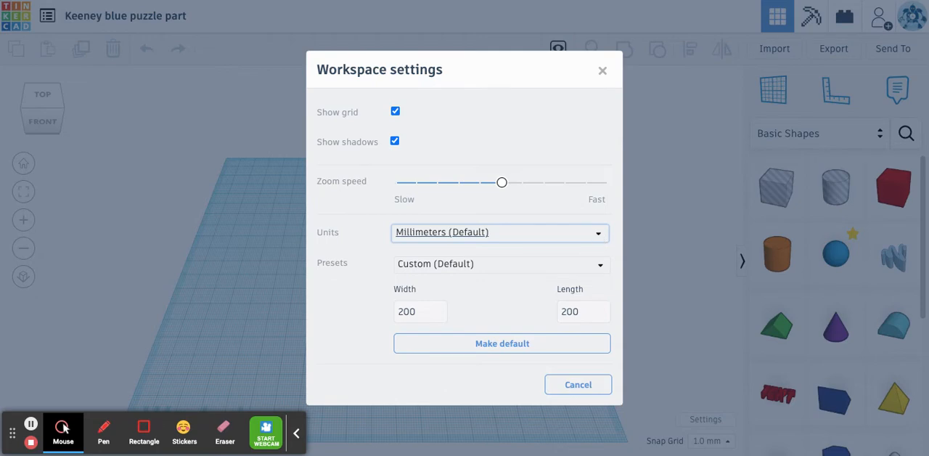
{"action": "left_click", "coordinate": [598, 234]}
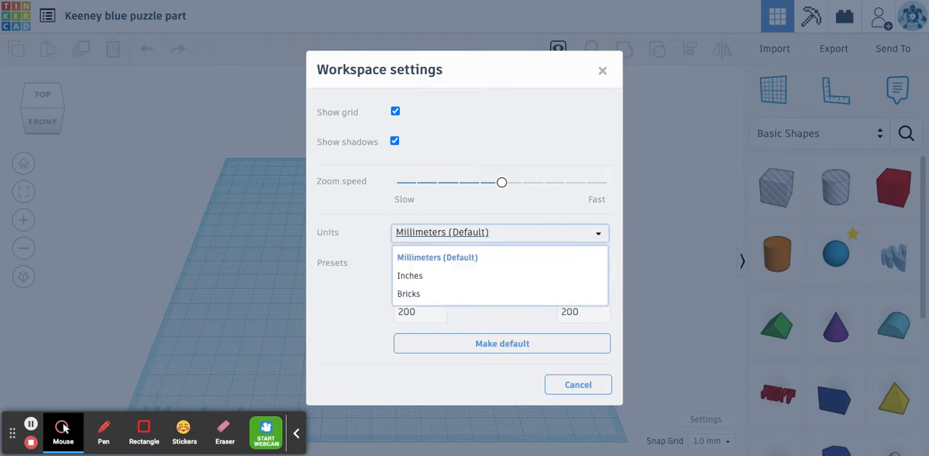
{"action": "left_click", "coordinate": [432, 277]}
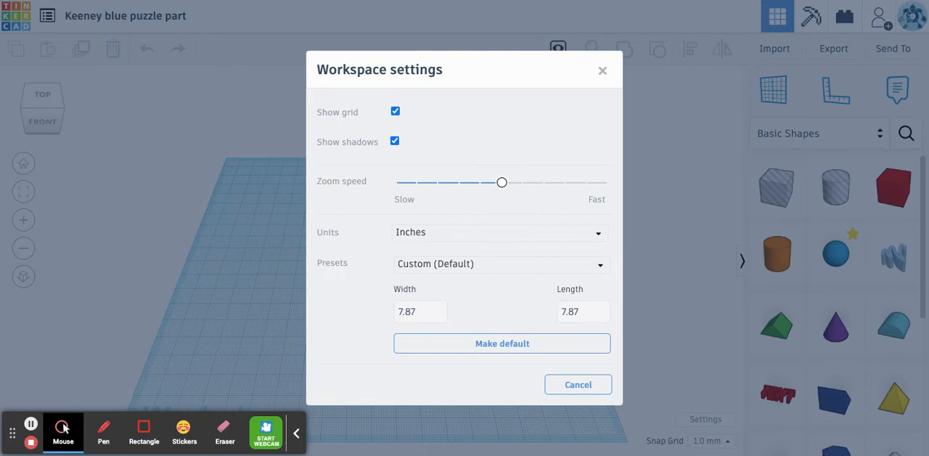
{"action": "left_click", "coordinate": [417, 313]}
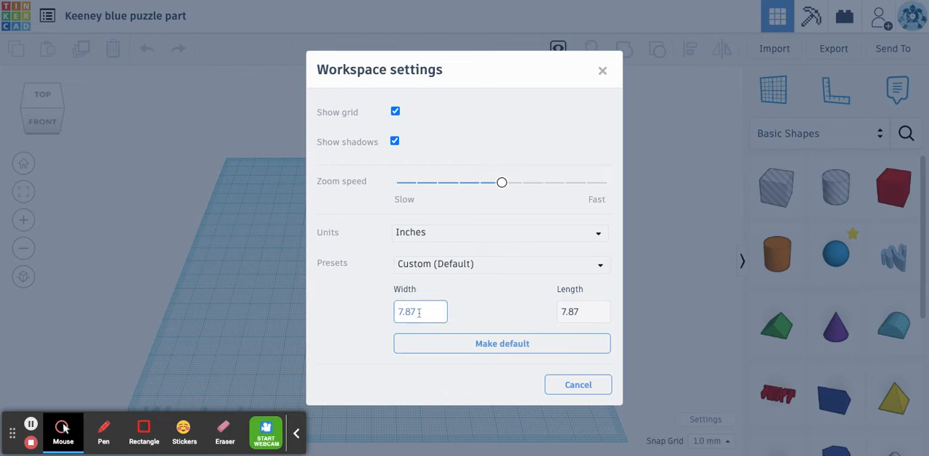
{"action": "left_click_drag", "start_coordinate": [417, 314], "coordinate": [399, 314]}
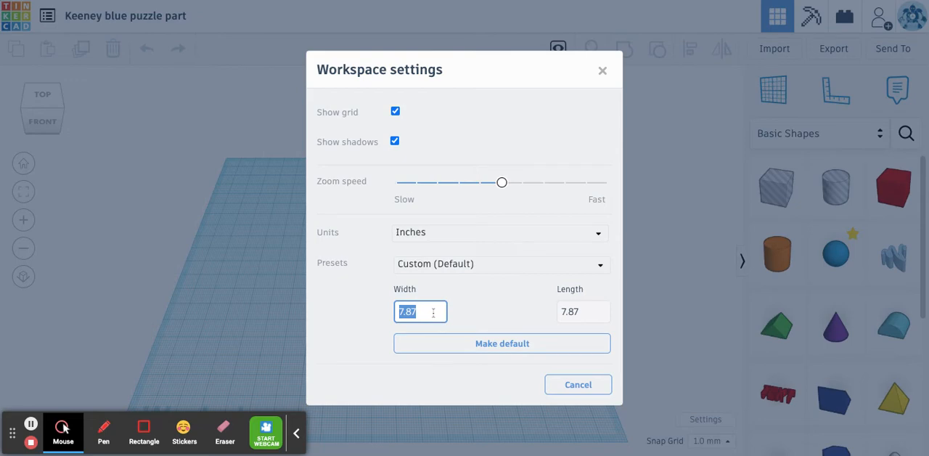
{"action": "type", "text": "4.0"}
{"action": "key", "text": "Return"}
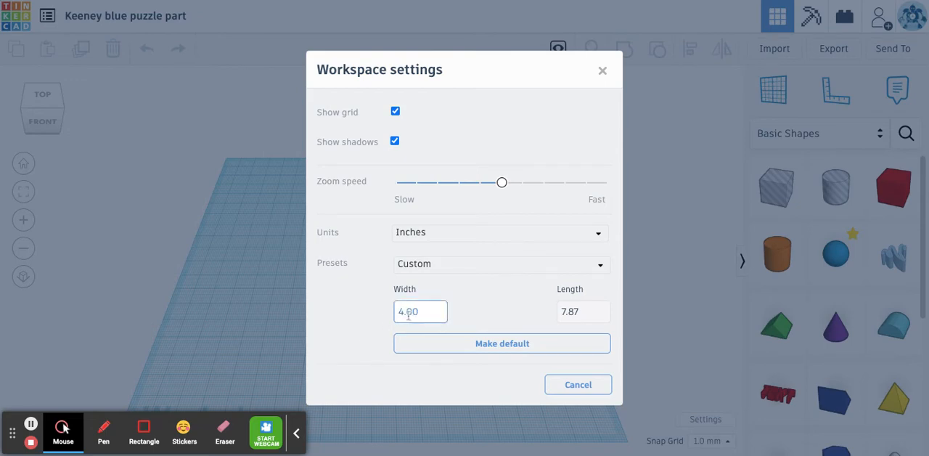
- Set the workplane's length to 4.00 inches and make these workspace settings the default
{"action": "left_click", "coordinate": [580, 311]}
{"action": "key", "text": "BackSpace"}
{"action": "key", "text": "BackSpace"}
{"action": "key", "text": "BackSpace"}
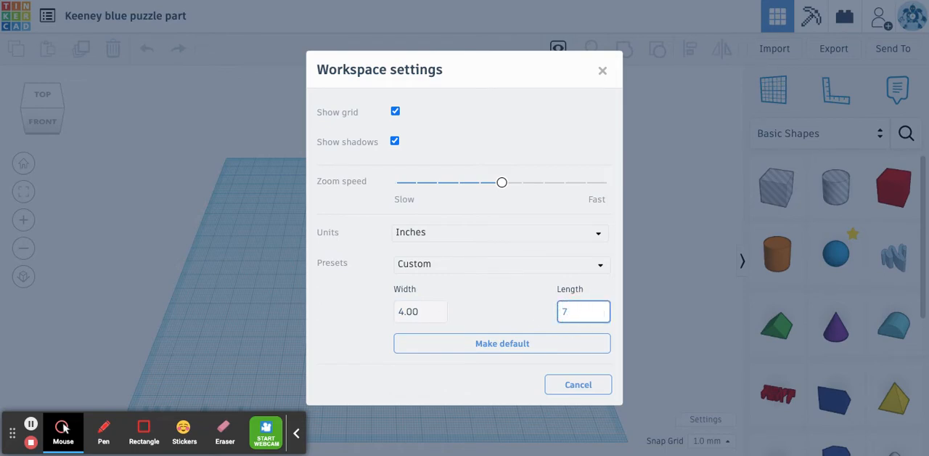
{"action": "type", "text": "4.00"}
{"action": "left_click", "coordinate": [517, 317]}
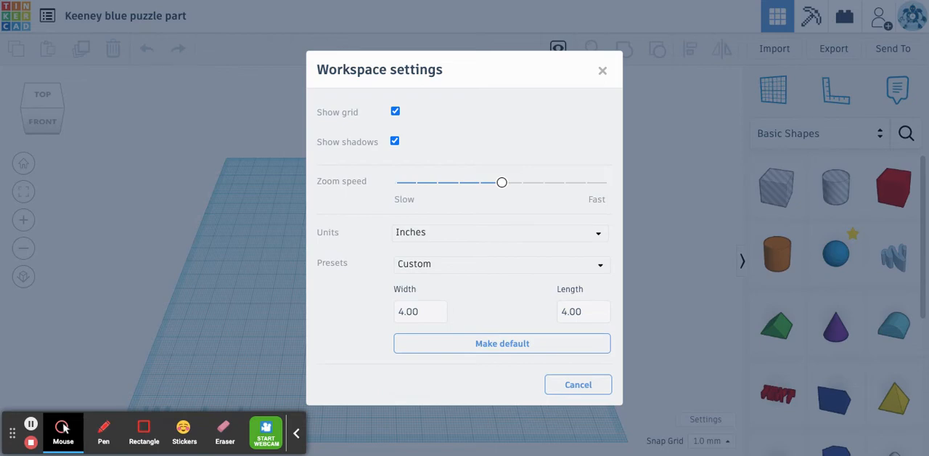
{"action": "left_click", "coordinate": [488, 349]}
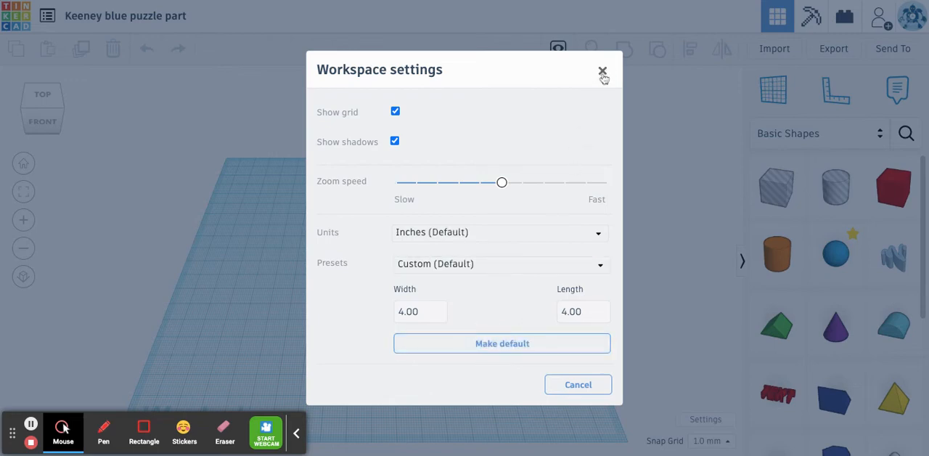
{"action": "left_click", "coordinate": [602, 72]}
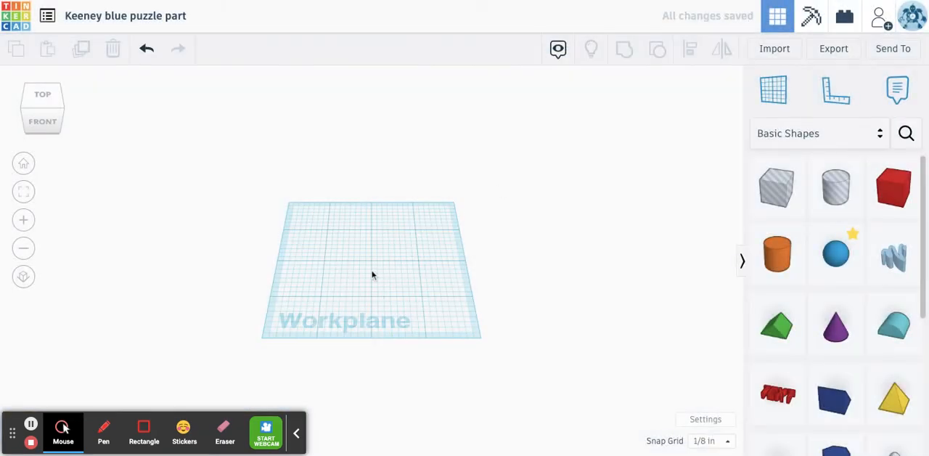
- Set the snap grid to 1/4 in
{"action": "scroll", "coordinate": [374, 274], "scroll_direction": "down", "scroll_amount": 3}
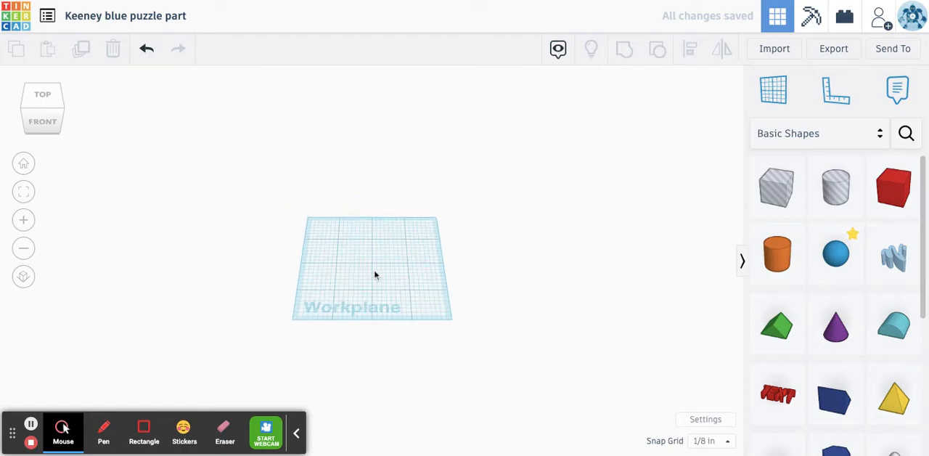
{"action": "scroll", "coordinate": [375, 275], "scroll_direction": "up", "scroll_amount": 5}
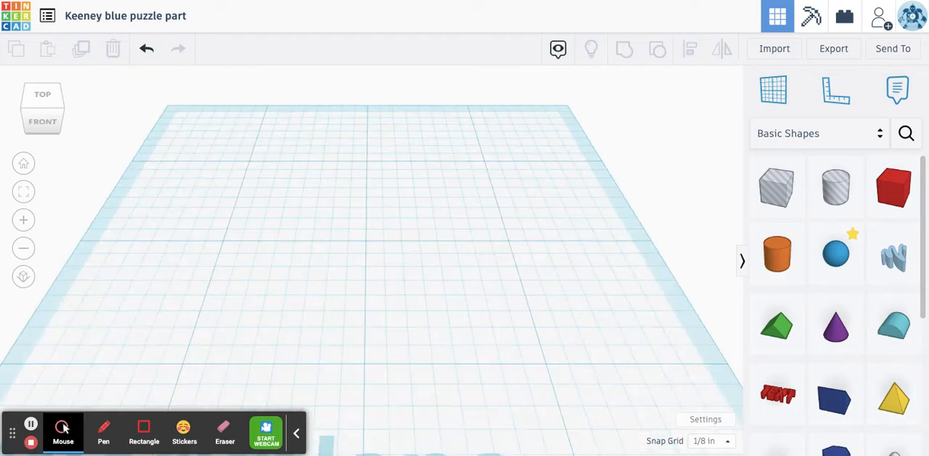
{"action": "scroll", "coordinate": [375, 275], "scroll_direction": "down", "scroll_amount": 3}
{"action": "scroll", "coordinate": [376, 275], "scroll_direction": "up", "scroll_amount": 5}
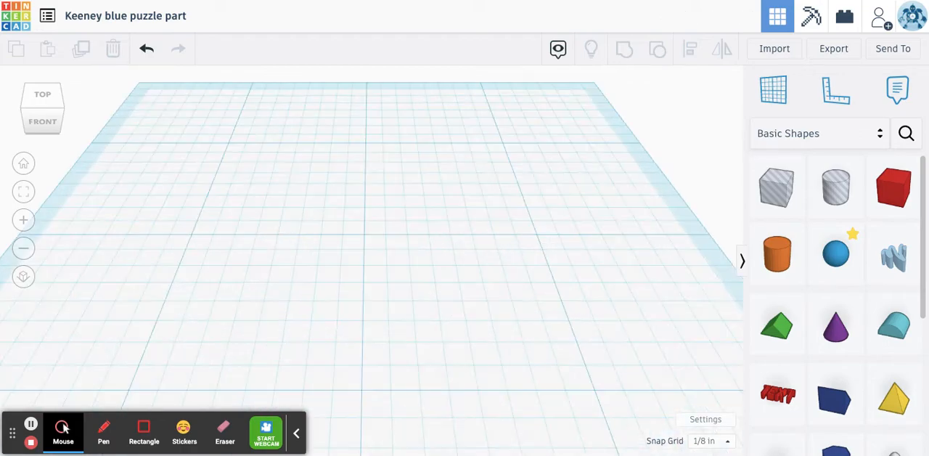
{"action": "scroll", "coordinate": [375, 274], "scroll_direction": "down", "scroll_amount": 4}
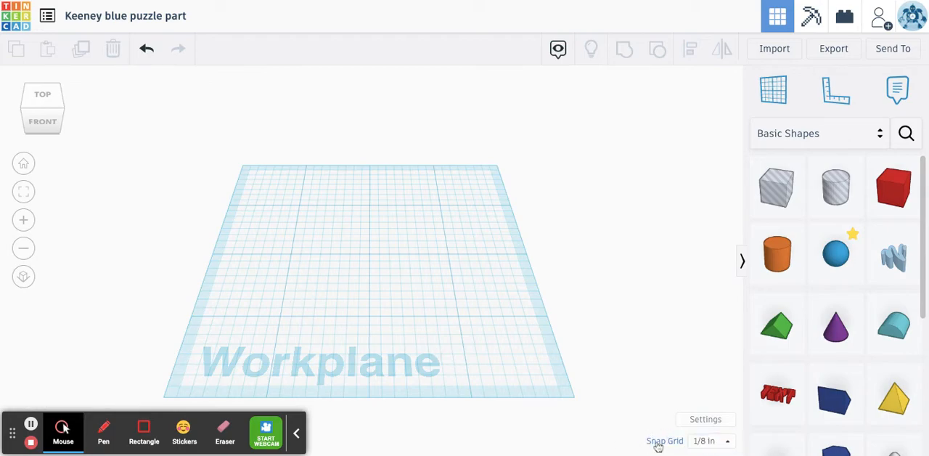
{"action": "left_click", "coordinate": [714, 442]}
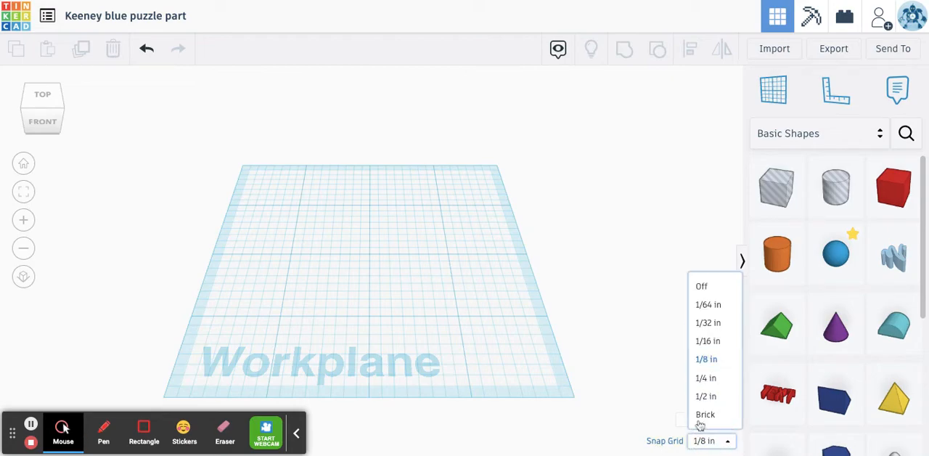
{"action": "left_click", "coordinate": [712, 385]}
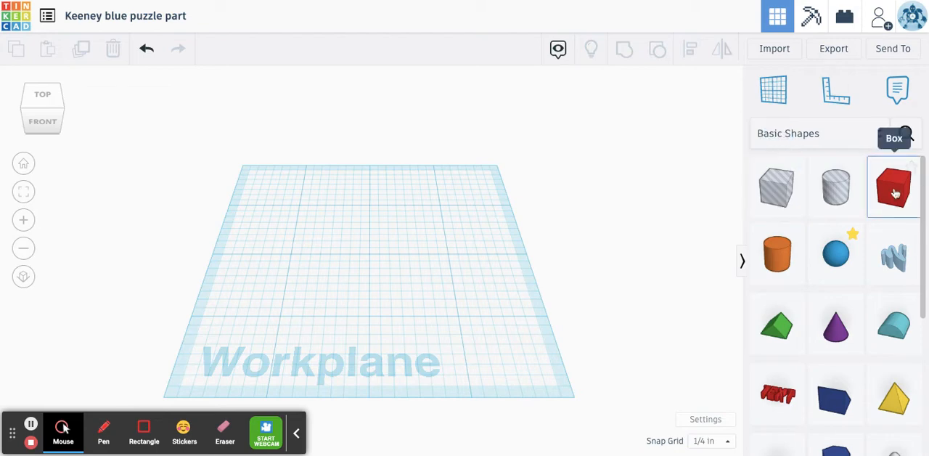
- Place a solid red box from the basic shapes on the workplane, left of its centre
{"action": "left_click_drag", "start_coordinate": [896, 192], "coordinate": [325, 282]}
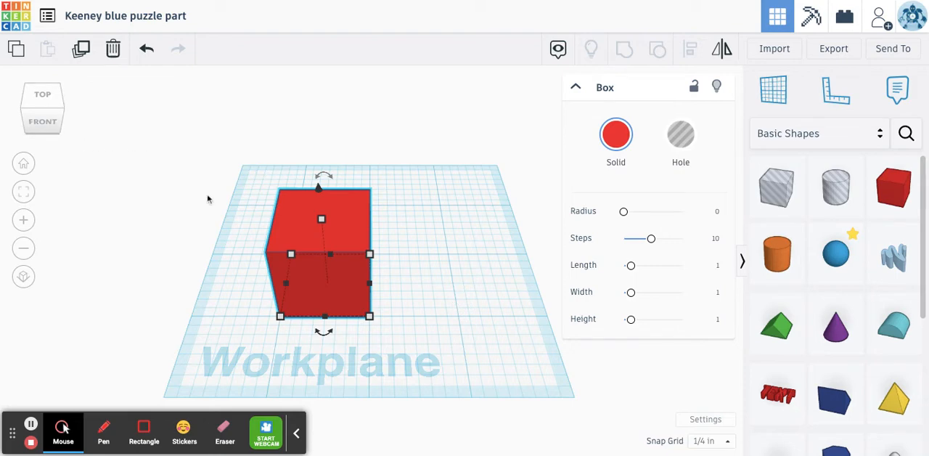
{"action": "left_click", "coordinate": [27, 111]}
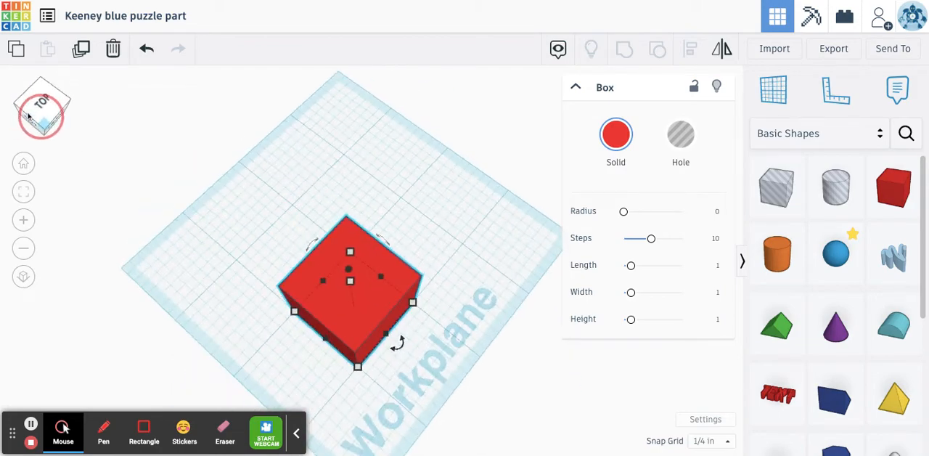
{"action": "left_click_drag", "start_coordinate": [28, 115], "coordinate": [56, 114]}
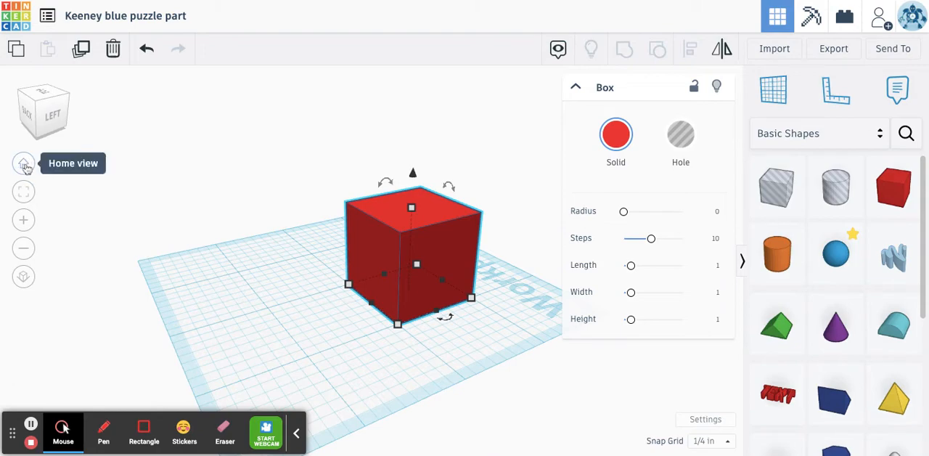
{"action": "left_click", "coordinate": [24, 165]}
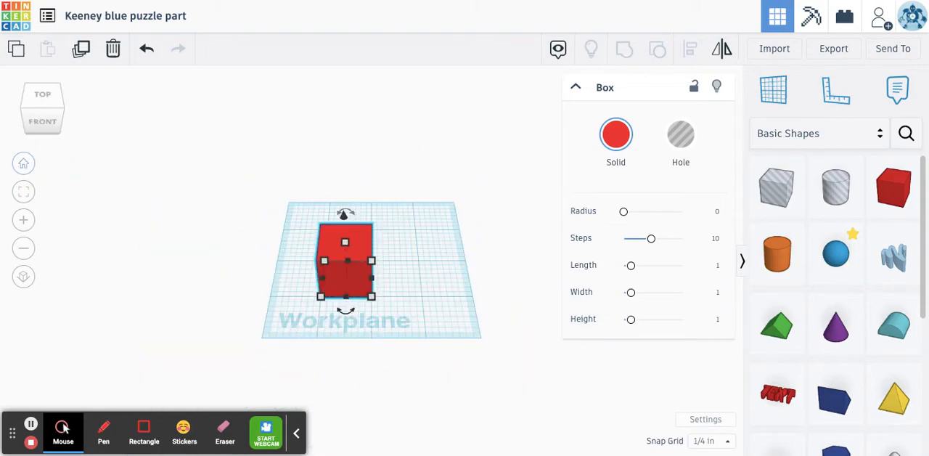
{"action": "left_click", "coordinate": [324, 262]}
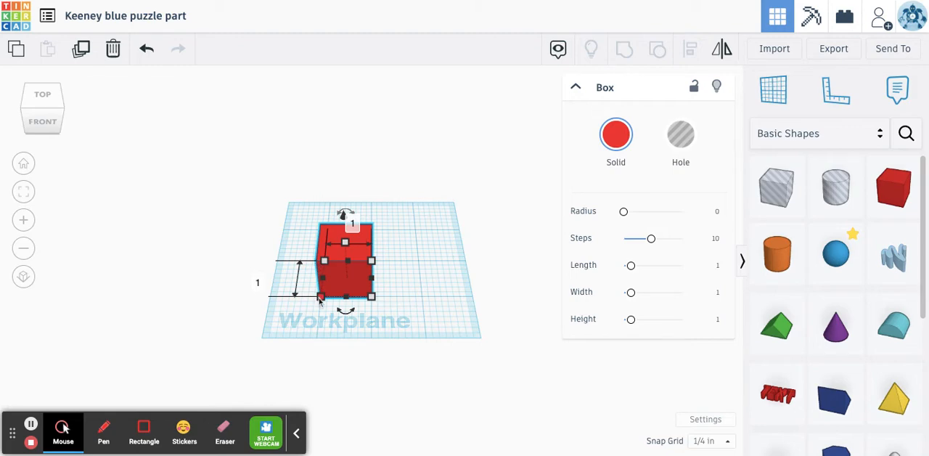
{"action": "left_click", "coordinate": [425, 255]}
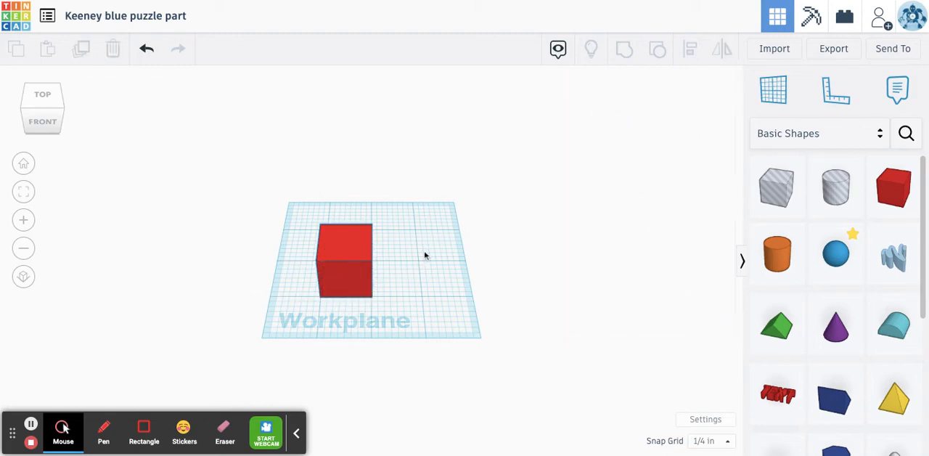
- Change the box's solid color from the presets to dark blue
{"action": "left_click", "coordinate": [343, 248]}
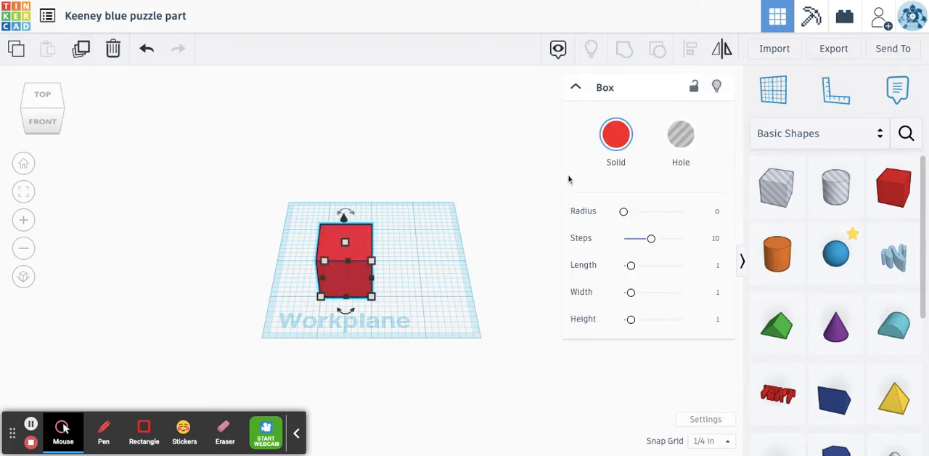
{"action": "left_click", "coordinate": [616, 138]}
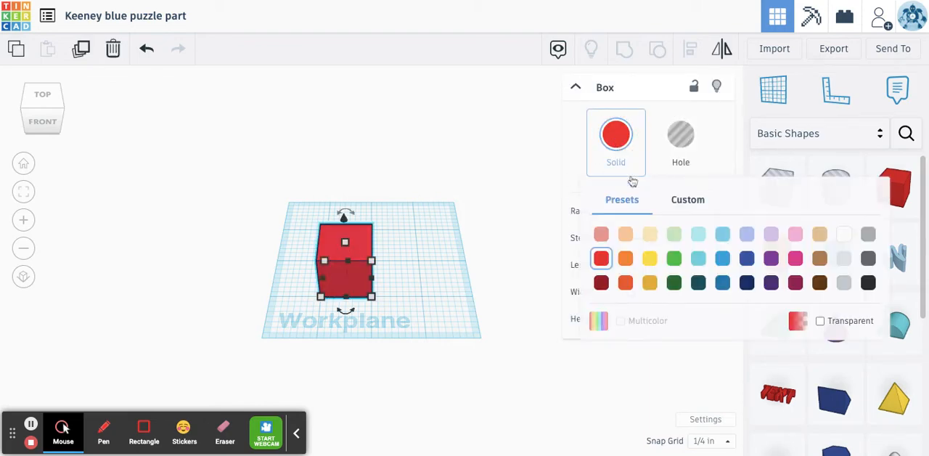
{"action": "left_click", "coordinate": [723, 283]}
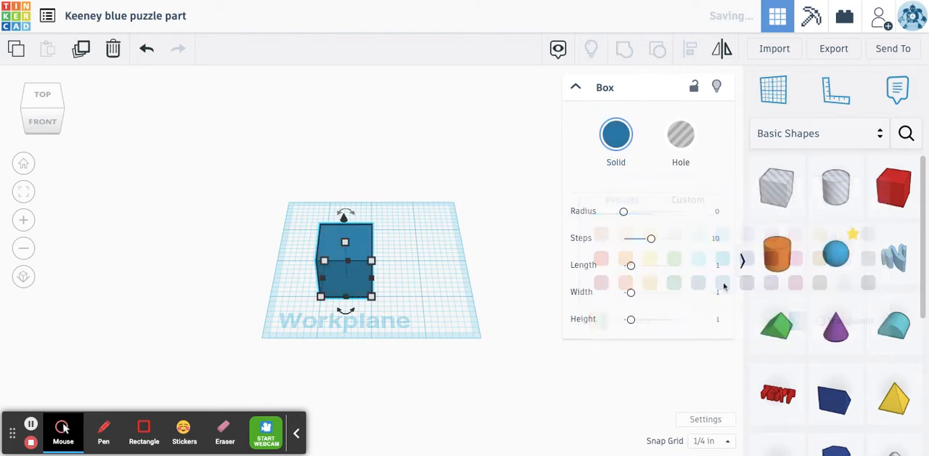
- Select the blue box on the workplane and collapse its shape inspector
{"action": "left_click", "coordinate": [454, 290]}
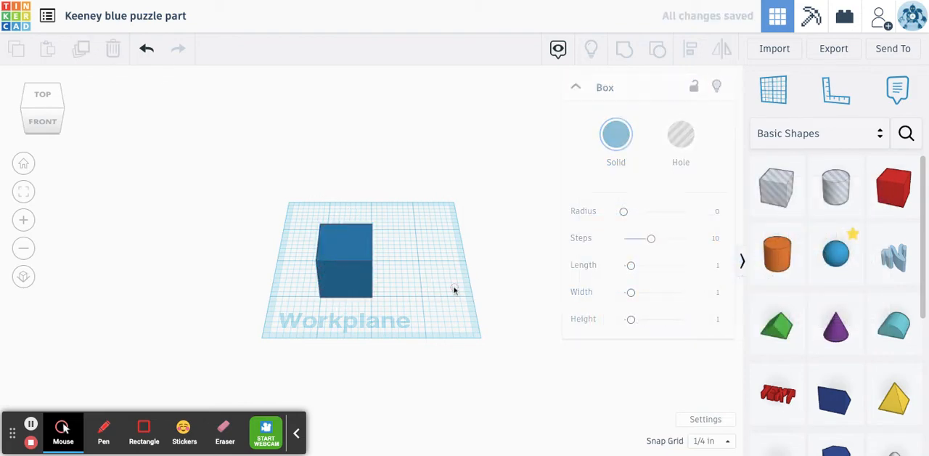
{"action": "left_click", "coordinate": [355, 252]}
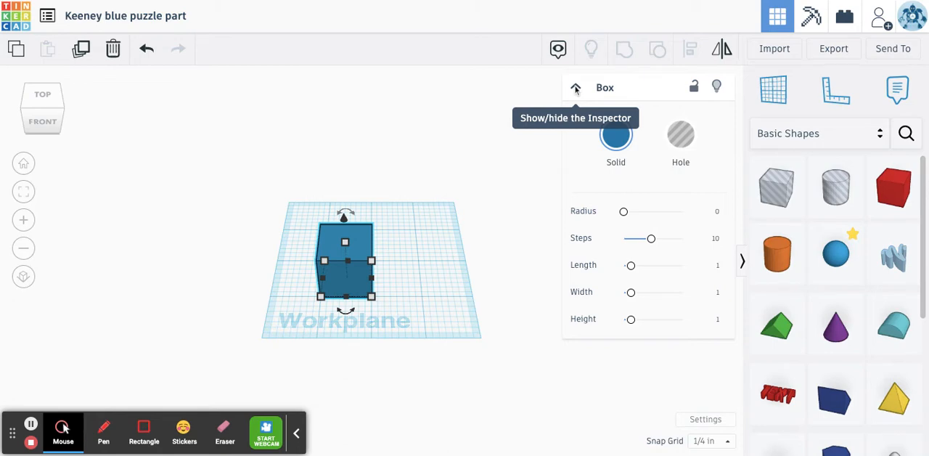
{"action": "left_click", "coordinate": [576, 89]}
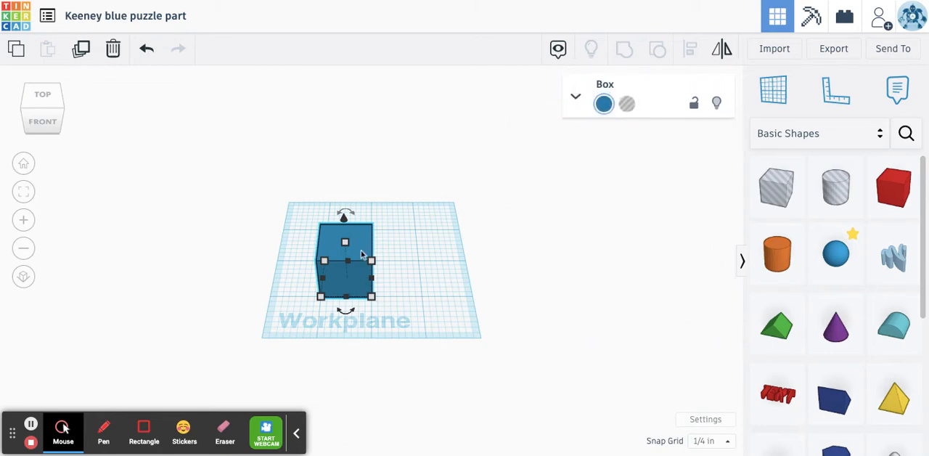
- Set both the width and the length of the blue box's base to 0.75 in
{"action": "mouse_move", "coordinate": [341, 257]}
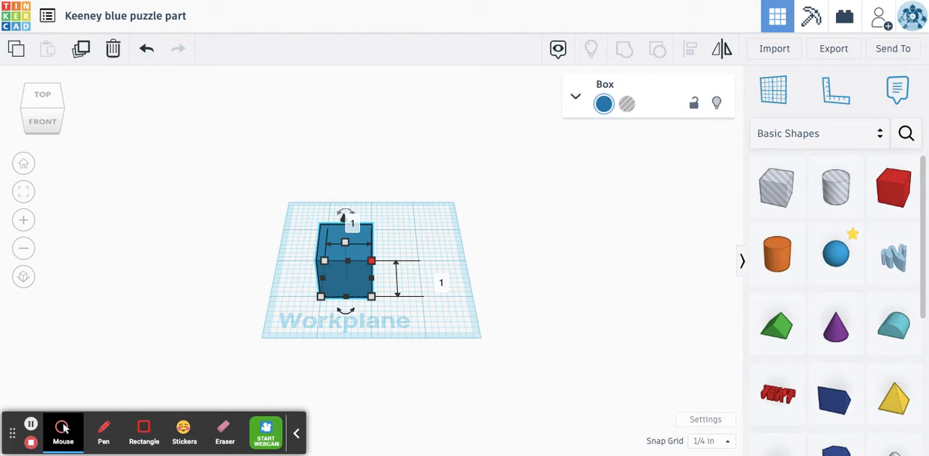
{"action": "left_click", "coordinate": [349, 219]}
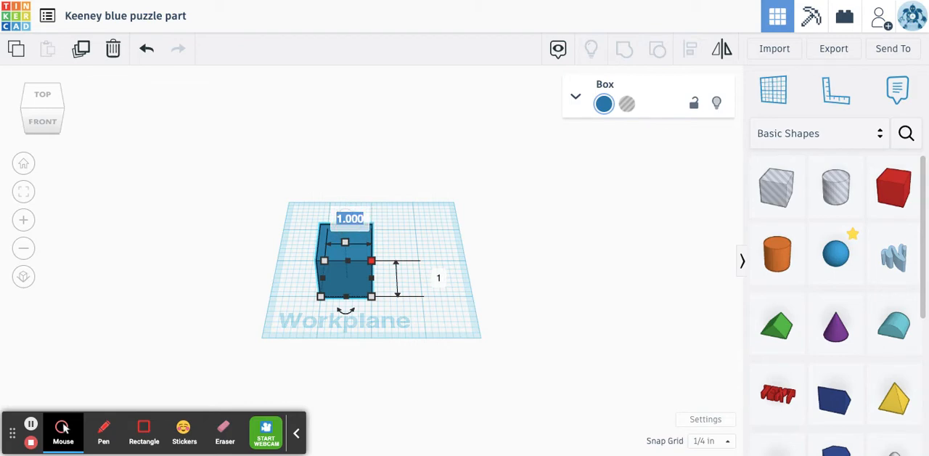
{"action": "type", "text": "0.75"}
{"action": "key", "text": "Return"}
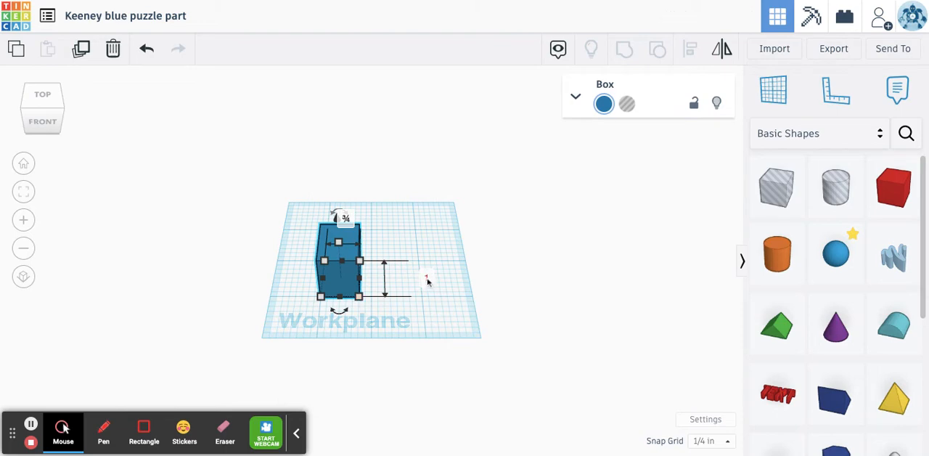
{"action": "left_click", "coordinate": [427, 280]}
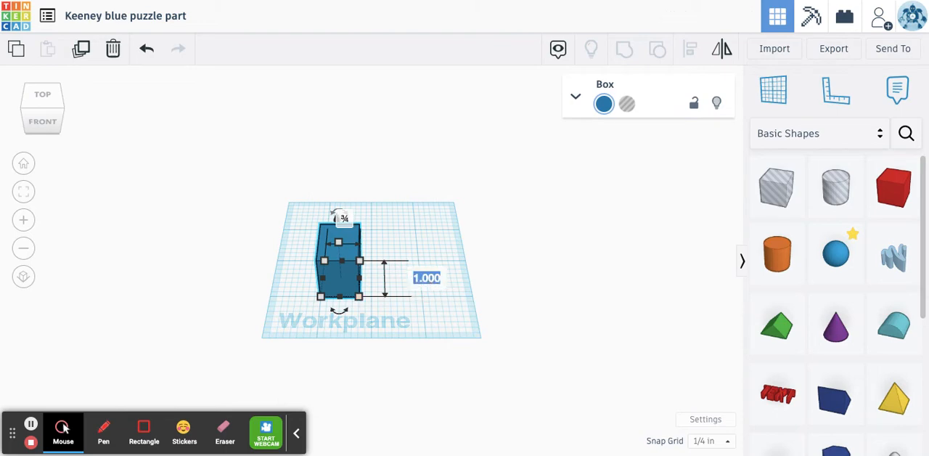
{"action": "type", "text": "0.75"}
{"action": "key", "text": "Return"}
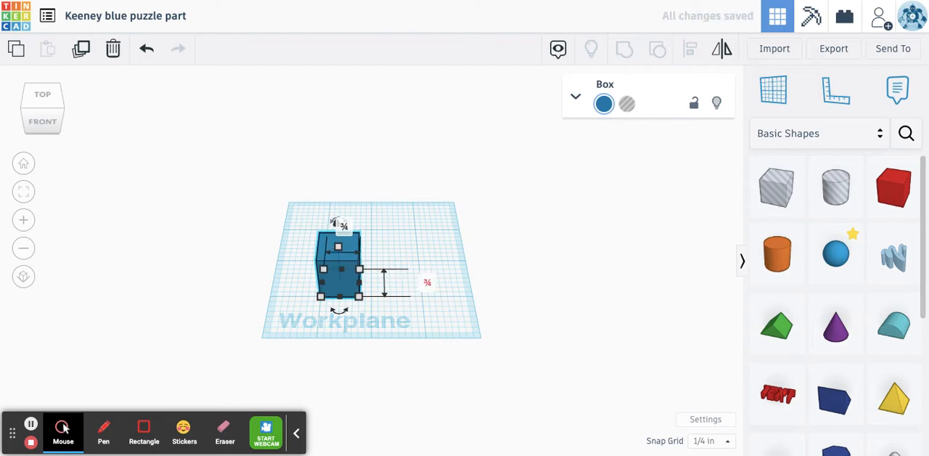
{"action": "left_click", "coordinate": [421, 244]}
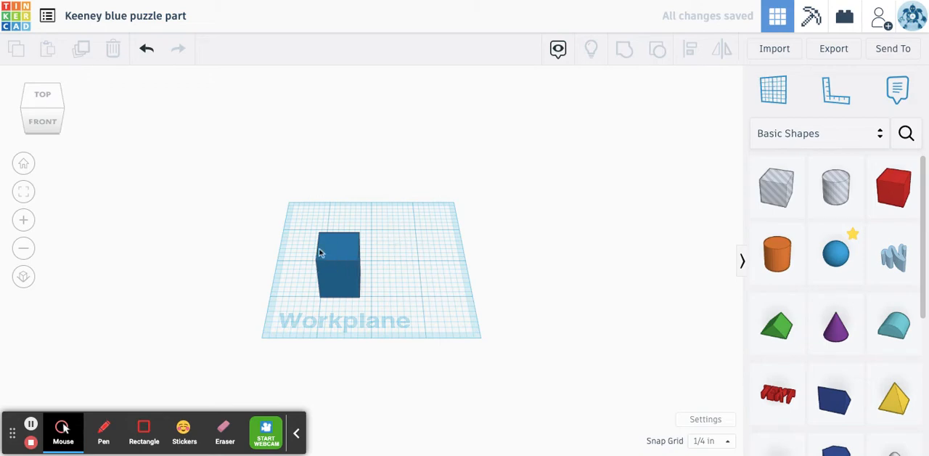
- Set the blue box's height to 0.75 in to make it a cube
{"action": "left_click", "coordinate": [43, 123]}
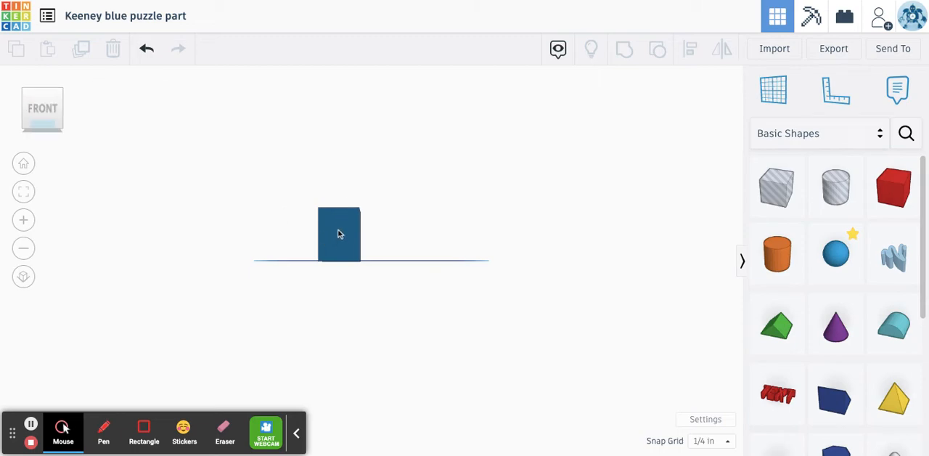
{"action": "left_click", "coordinate": [24, 164]}
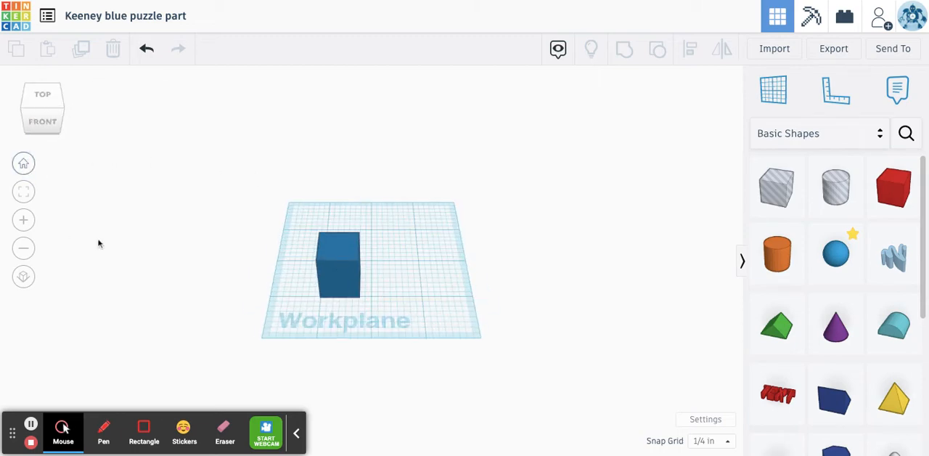
{"action": "left_click", "coordinate": [339, 273]}
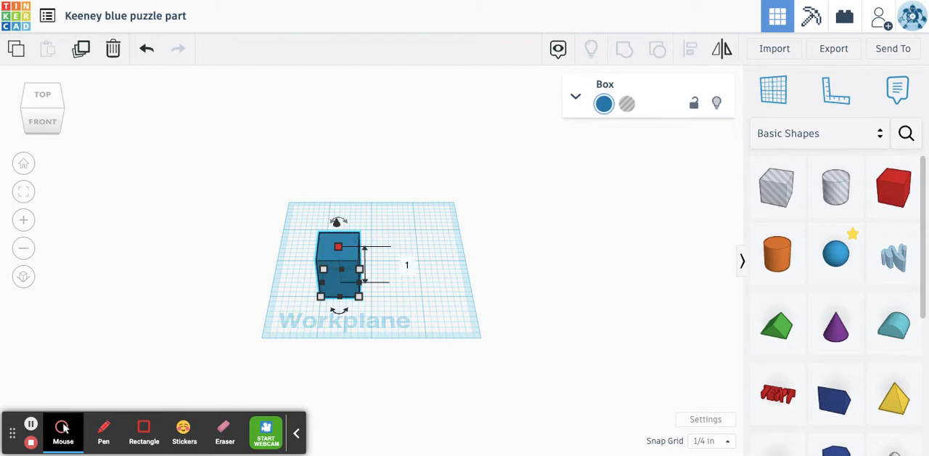
{"action": "left_click", "coordinate": [410, 267]}
{"action": "type", "text": "0.75"}
{"action": "key", "text": "Return"}
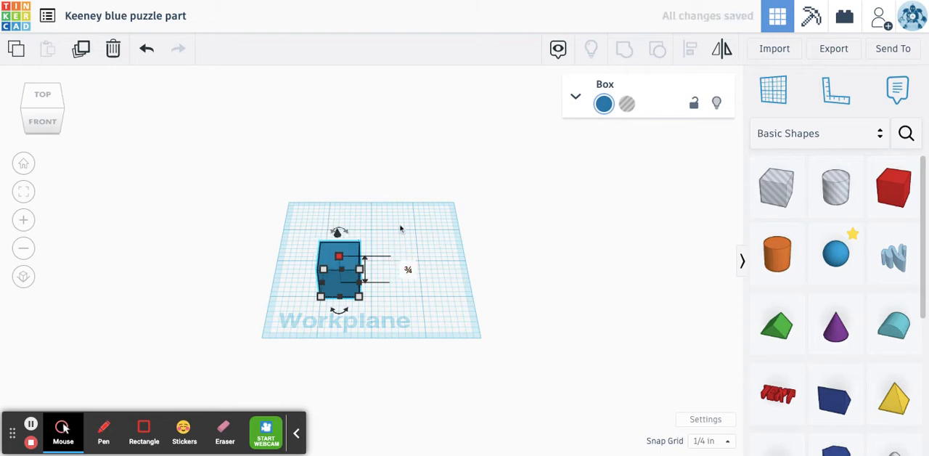
{"action": "left_click", "coordinate": [400, 230]}
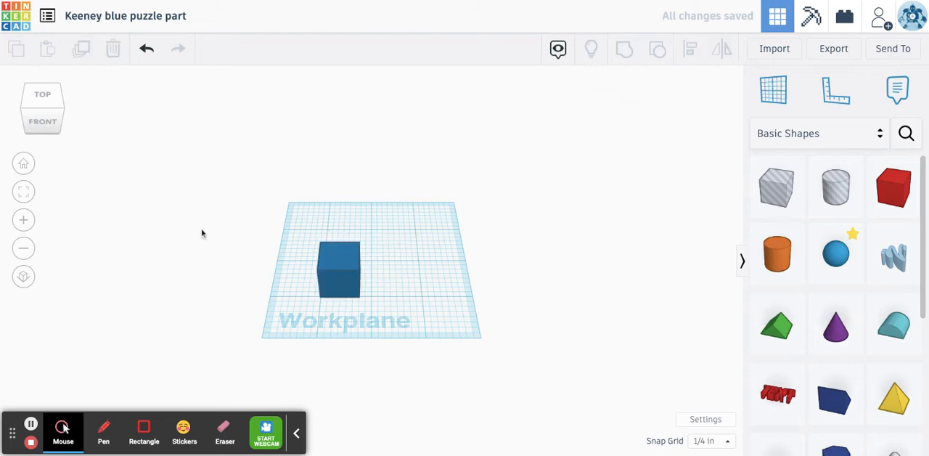
- Duplicate the cube in place and move the copy three 1/4 in grid steps to the right, flush against the original
{"action": "left_click", "coordinate": [27, 122]}
{"action": "mouse_move", "coordinate": [27, 123]}
{"action": "left_mouse_down"}
{"action": "mouse_move", "coordinate": [91, 114]}
{"action": "mouse_move", "coordinate": [17, 119]}
{"action": "mouse_move", "coordinate": [30, 115]}
{"action": "left_mouse_up"}
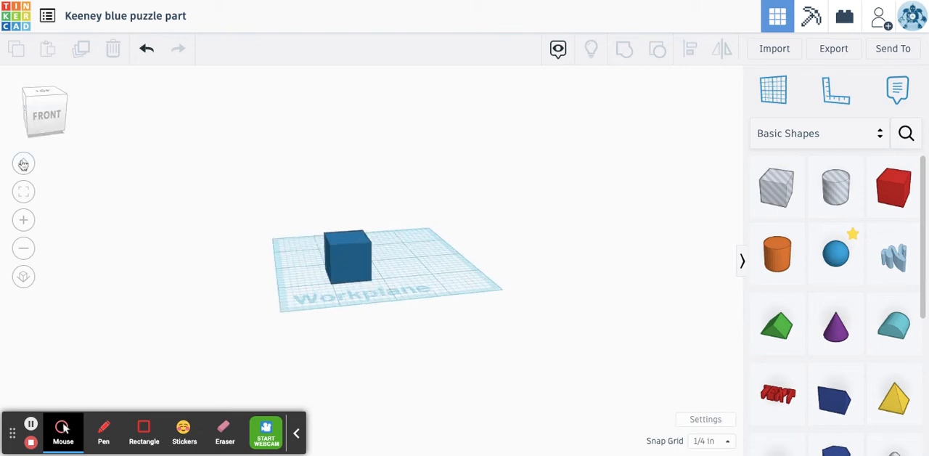
{"action": "left_click", "coordinate": [24, 163]}
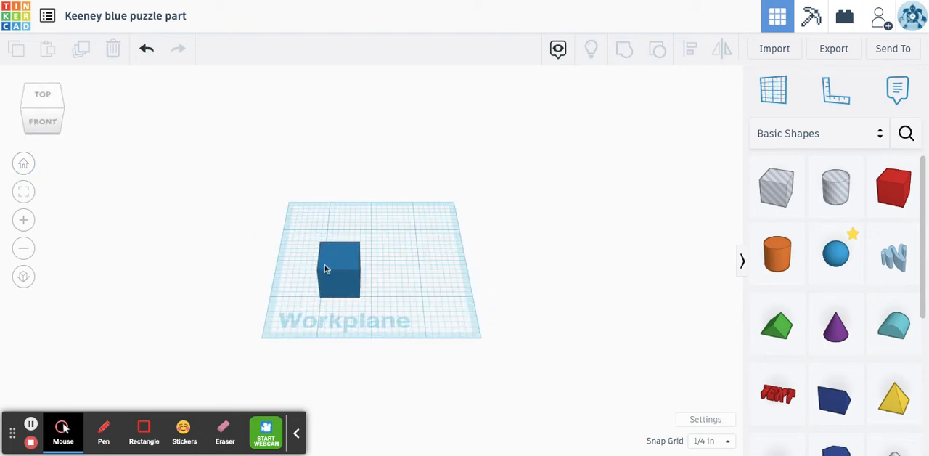
{"action": "scroll", "coordinate": [366, 270], "scroll_direction": "up", "scroll_amount": 6}
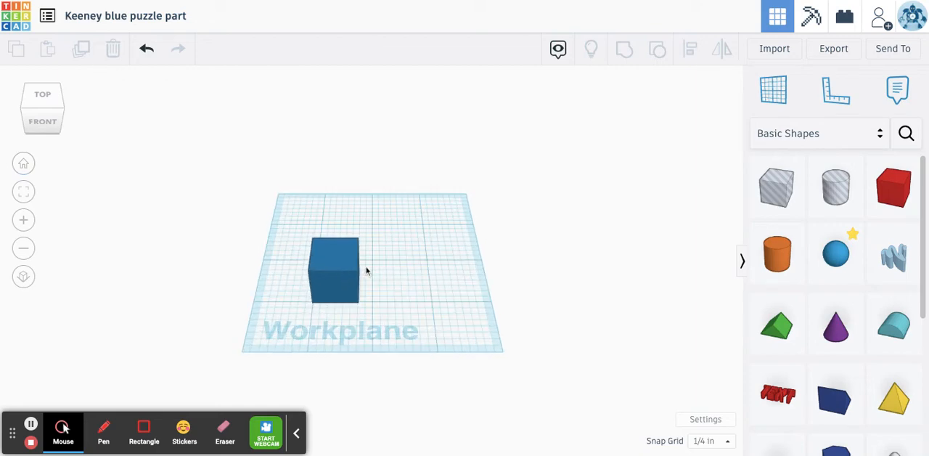
{"action": "scroll", "coordinate": [366, 270], "scroll_direction": "up", "scroll_amount": 2}
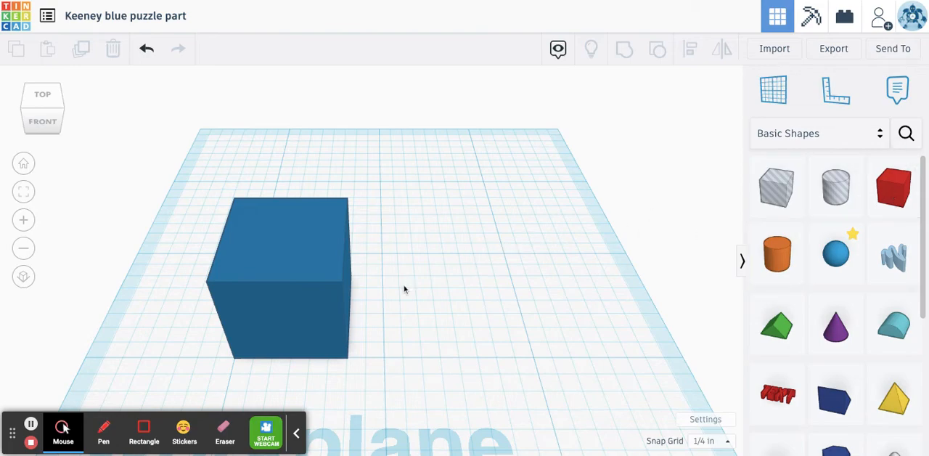
{"action": "left_click", "coordinate": [270, 236]}
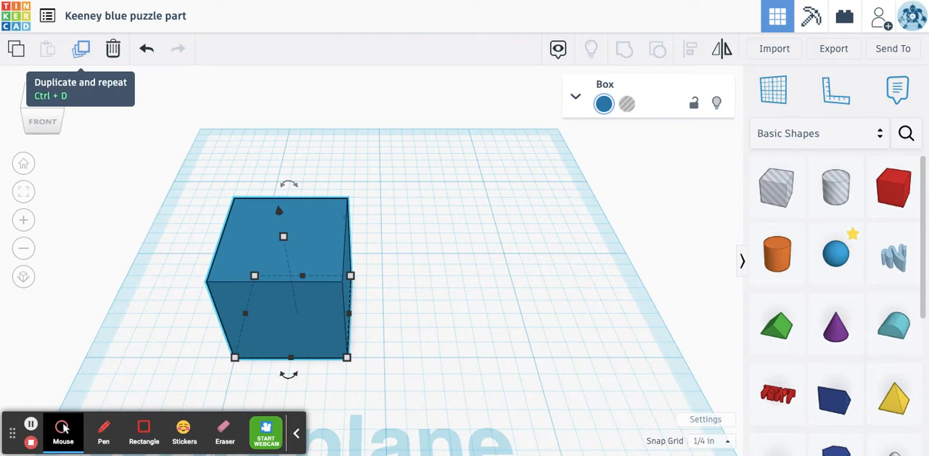
{"action": "left_click", "coordinate": [81, 48]}
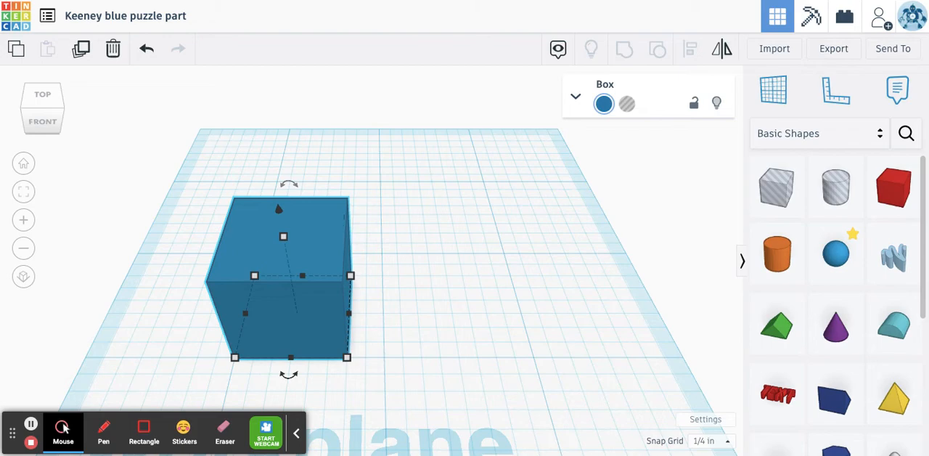
{"action": "key", "text": "Right"}
- Try nudging the second cube right, left, backward and forward in grid steps, then return it flush against the first cube
{"action": "key", "text": "Right"}
{"action": "key", "text": "Right"}
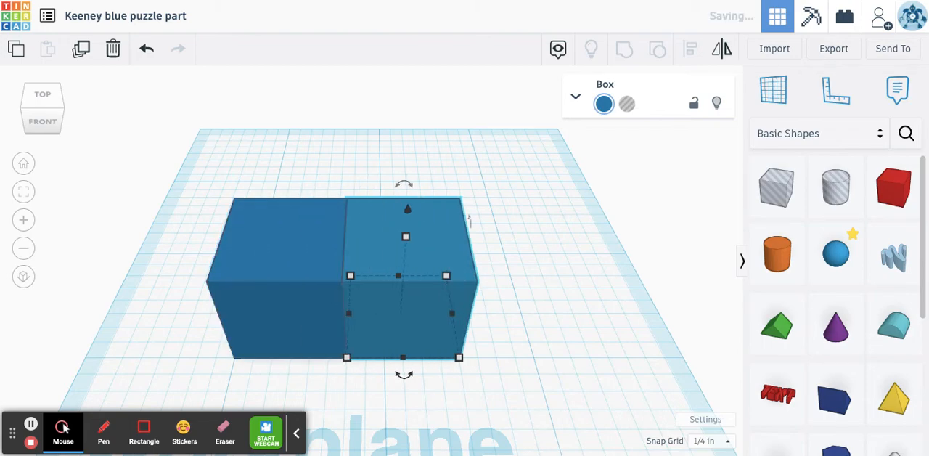
{"action": "key", "text": "Right"}
{"action": "key", "text": "Right"}
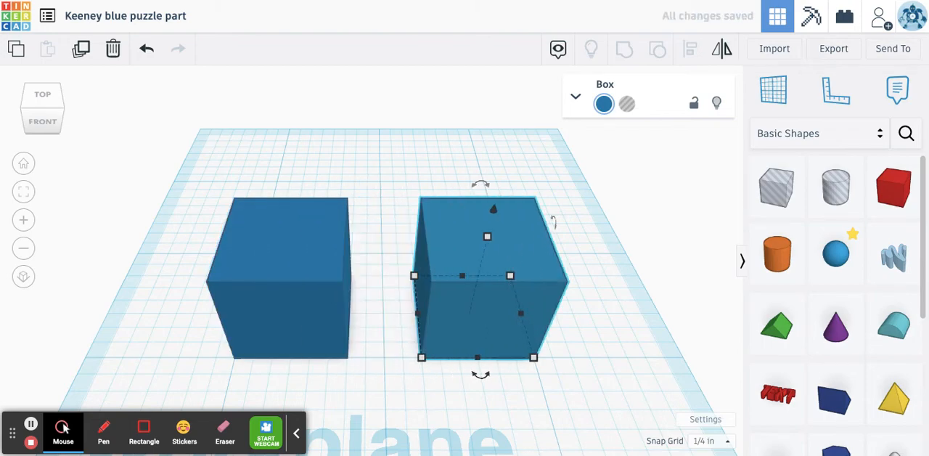
{"action": "key", "text": "Left"}
{"action": "key", "text": "Left"}
{"action": "key", "text": "Right"}
{"action": "key", "text": "Right"}
{"action": "key", "text": "Up"}
{"action": "key", "text": "Up"}
{"action": "key", "text": "Up"}
{"action": "key", "text": "Down"}
{"action": "key", "text": "Down"}
{"action": "key", "text": "Down"}
{"action": "key", "text": "Down"}
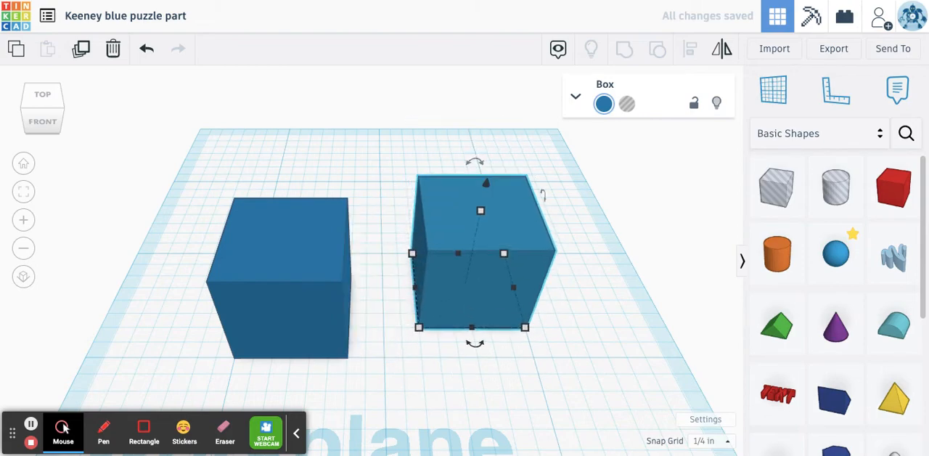
{"action": "key", "text": "Up"}
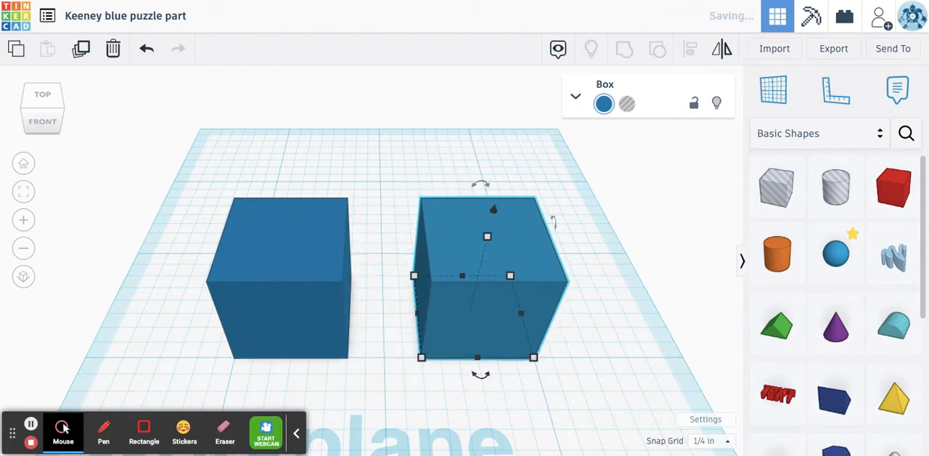
{"action": "key", "text": "Left"}
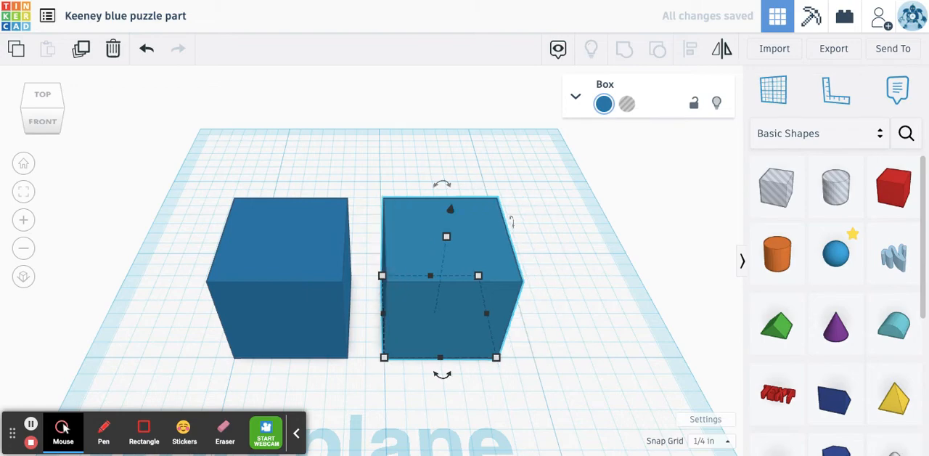
{"action": "key", "text": "Left"}
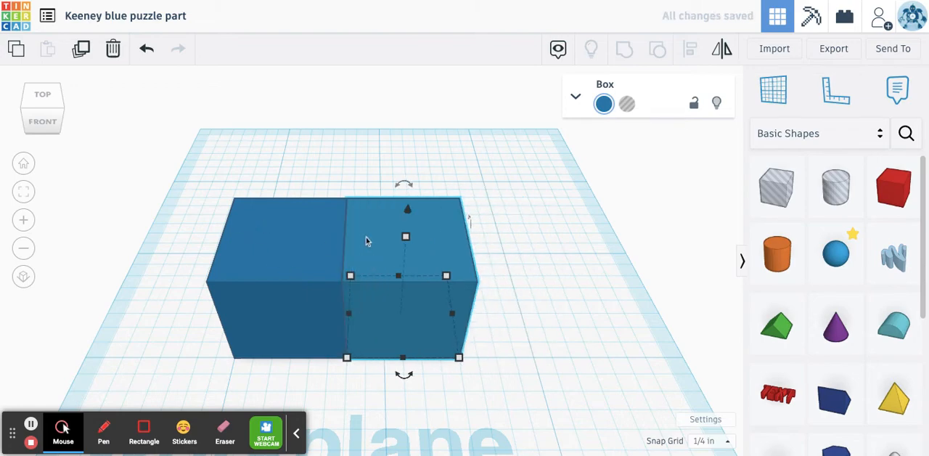
- Duplicate the second cube with the repeated offset to extend the row to three cubes
{"action": "left_click", "coordinate": [81, 49]}
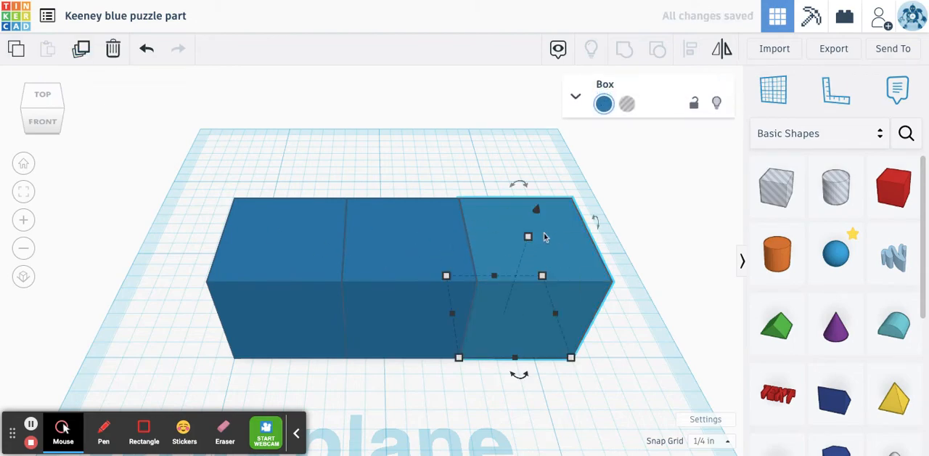
{"action": "left_click", "coordinate": [644, 324]}
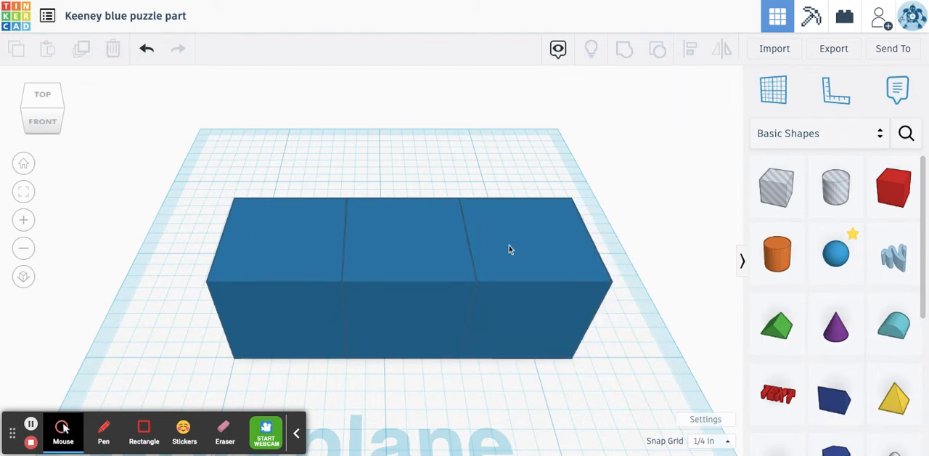
- Duplicate the leftmost cube of the row and move the copy 1/4 in left and 1/4 in back
{"action": "left_click", "coordinate": [283, 247]}
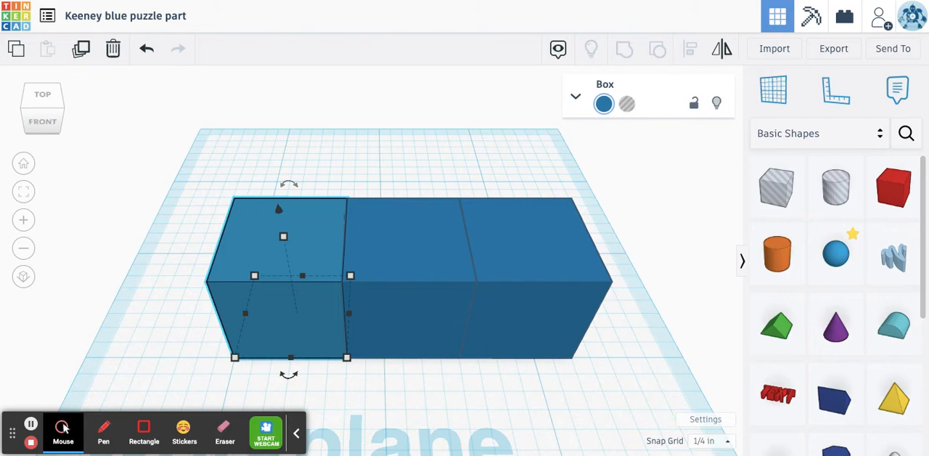
{"action": "key", "text": "ctrl+d"}
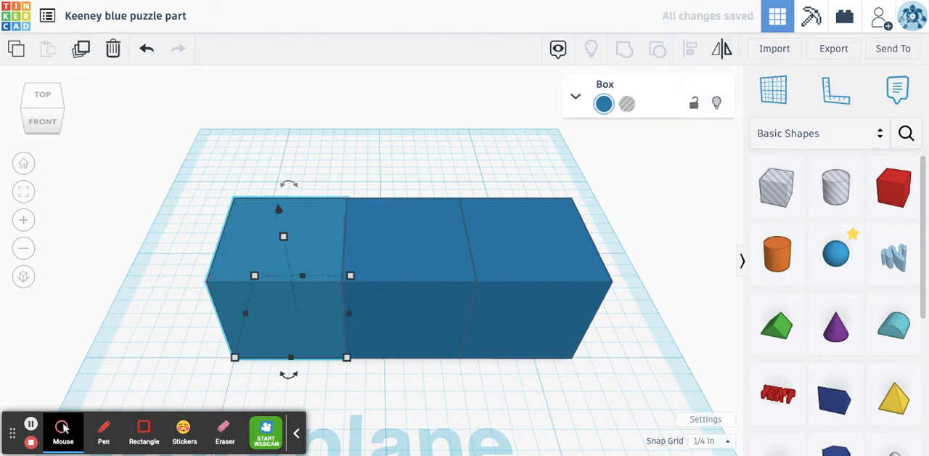
{"action": "left_click", "coordinate": [244, 247]}
{"action": "left_click_drag", "start_coordinate": [244, 248], "coordinate": [201, 208]}
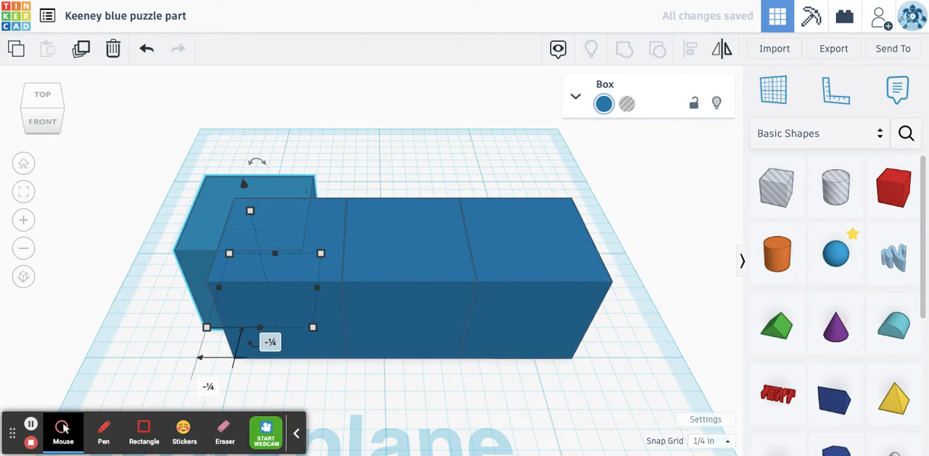
- Raise the copied cube 3/4 in and move it 1/4 in right and 1/4 in forward onto the leftmost cube
{"action": "left_click", "coordinate": [244, 185]}
{"action": "left_click_drag", "start_coordinate": [244, 185], "coordinate": [235, 147]}
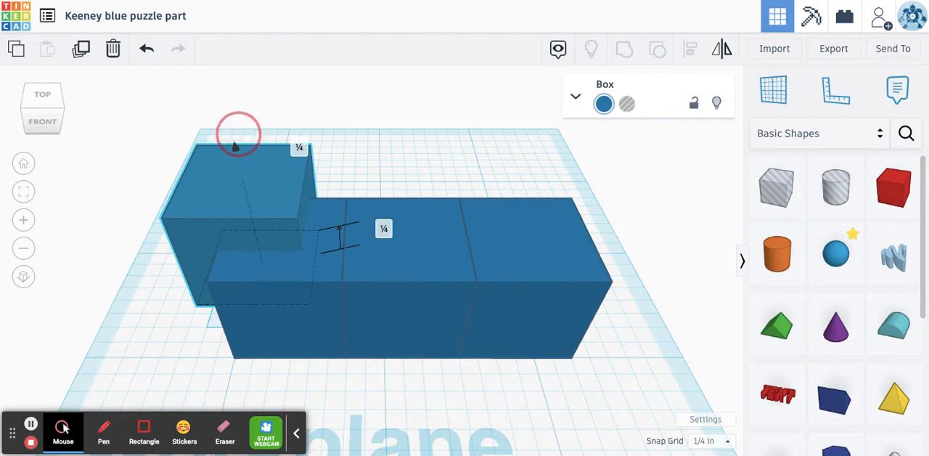
{"action": "left_click_drag", "start_coordinate": [235, 147], "coordinate": [226, 107]}
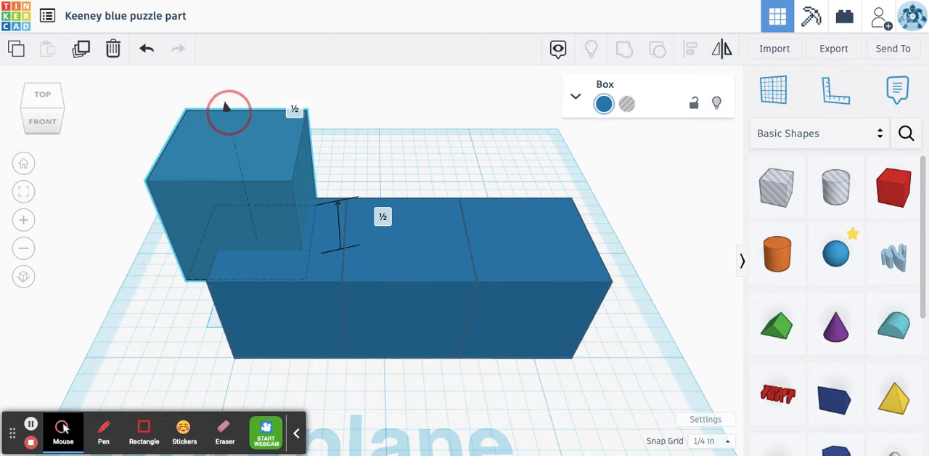
{"action": "left_click_drag", "start_coordinate": [224, 105], "coordinate": [224, 78]}
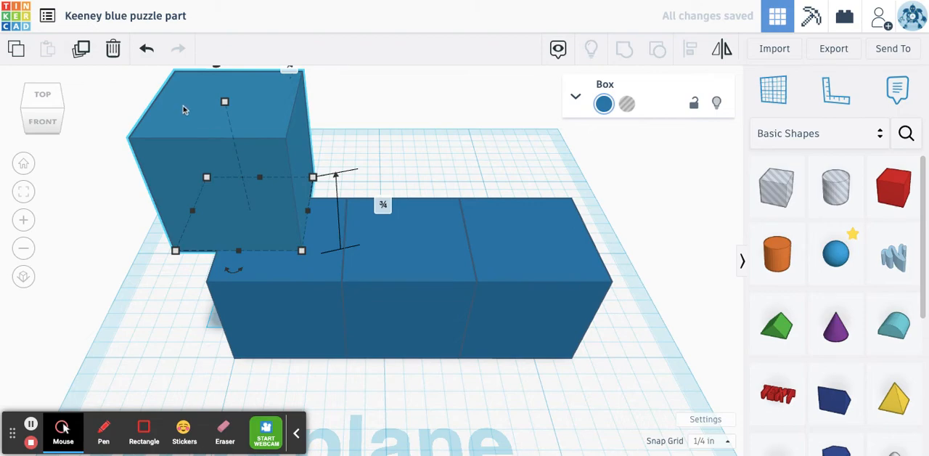
{"action": "mouse_move", "coordinate": [187, 108]}
{"action": "left_mouse_down"}
{"action": "mouse_move", "coordinate": [197, 121]}
{"action": "mouse_move", "coordinate": [185, 109]}
{"action": "left_mouse_up"}
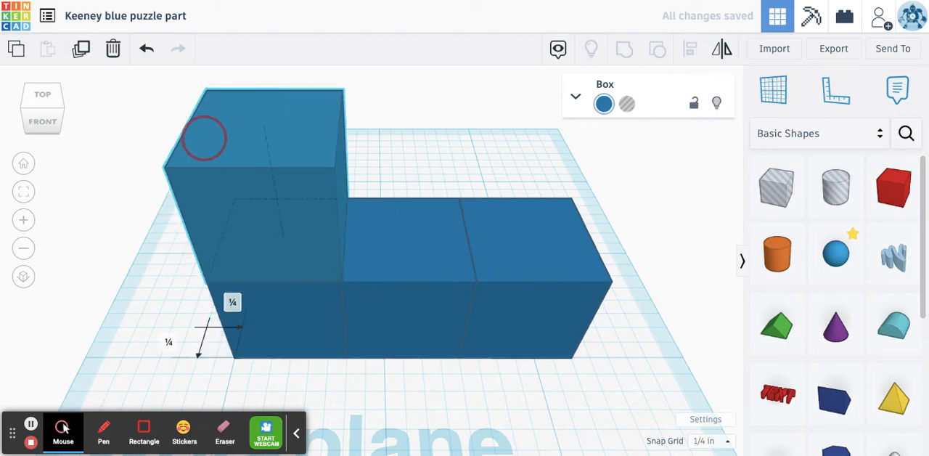
- Duplicate the upper cube and raise the copy 3/4 in to stack a third cube on the leftmost column
{"action": "left_click", "coordinate": [332, 380]}
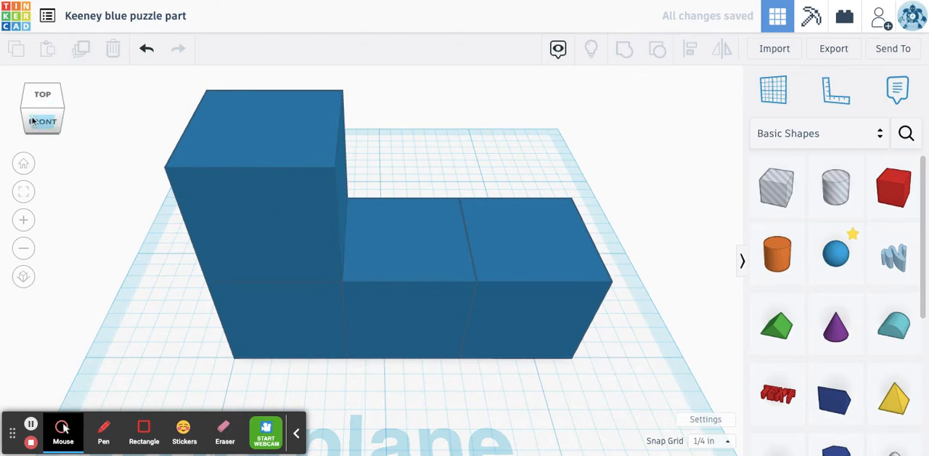
{"action": "left_click_drag", "start_coordinate": [51, 116], "coordinate": [113, 120]}
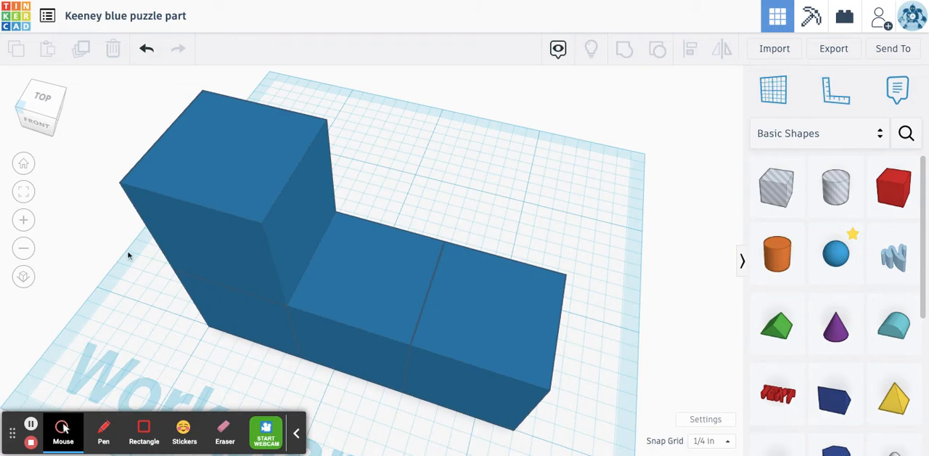
{"action": "scroll", "coordinate": [128, 254], "scroll_direction": "down", "scroll_amount": 4}
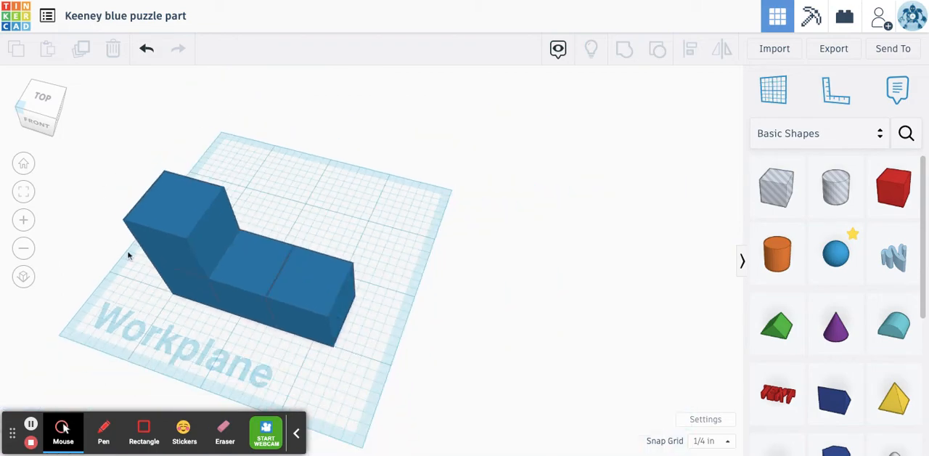
{"action": "left_click", "coordinate": [24, 164]}
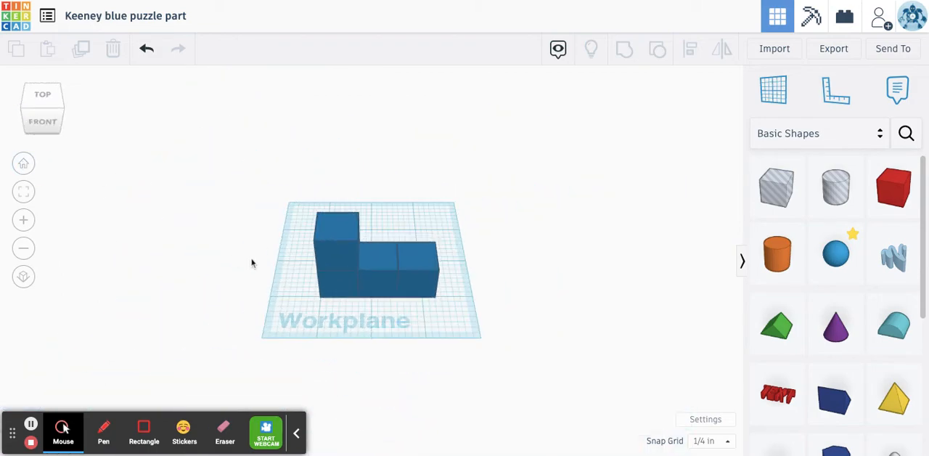
{"action": "left_click", "coordinate": [337, 230]}
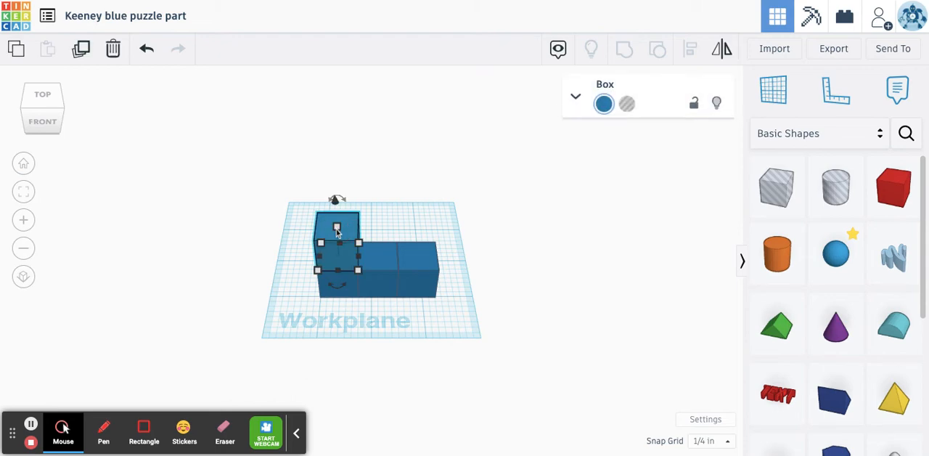
{"action": "left_click", "coordinate": [336, 222]}
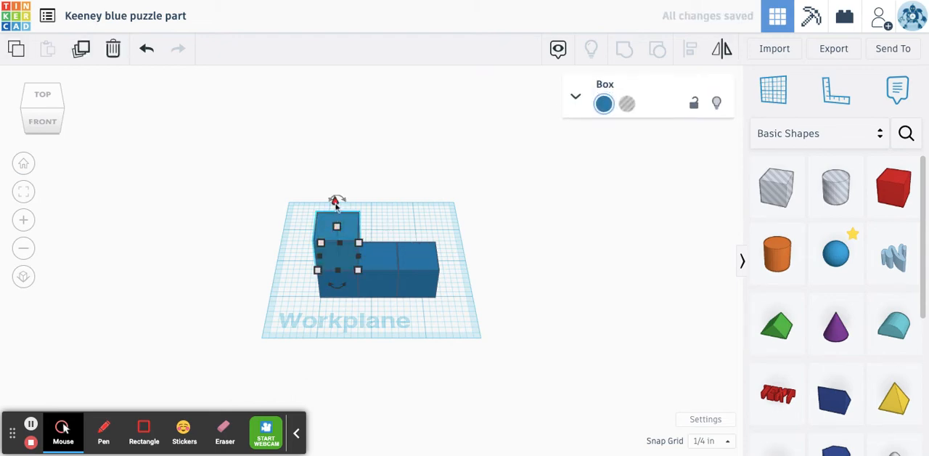
{"action": "left_click_drag", "start_coordinate": [336, 203], "coordinate": [333, 164]}
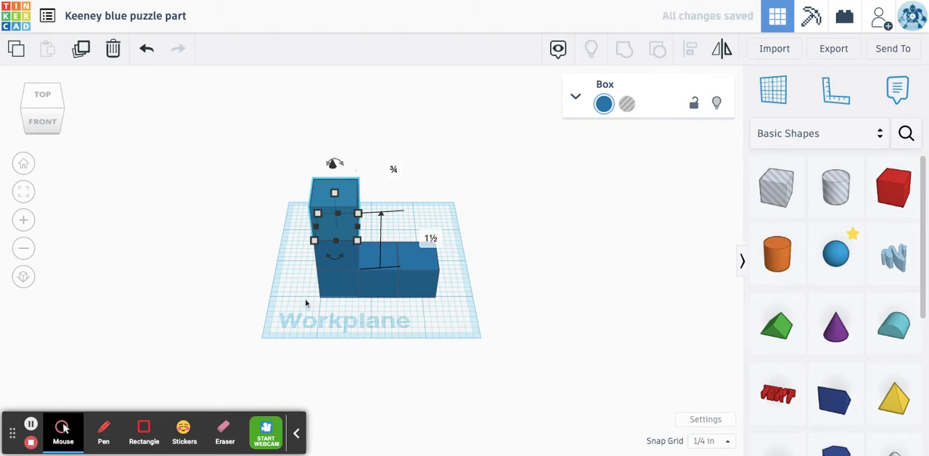
{"action": "mouse_move", "coordinate": [302, 296]}
{"action": "left_mouse_down"}
{"action": "mouse_move", "coordinate": [336, 308]}
{"action": "mouse_move", "coordinate": [305, 287]}
{"action": "left_mouse_up"}
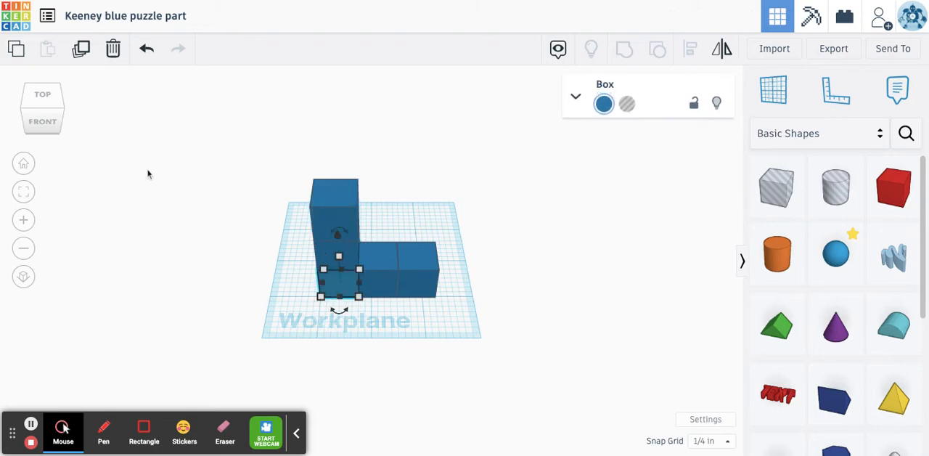
- Duplicate the top cube of the column and move the copy to its right side
{"action": "mouse_move", "coordinate": [23, 109]}
{"action": "left_mouse_down"}
{"action": "mouse_move", "coordinate": [53, 110]}
{"action": "mouse_move", "coordinate": [69, 93]}
{"action": "mouse_move", "coordinate": [92, 108]}
{"action": "mouse_move", "coordinate": [24, 107]}
{"action": "left_mouse_up"}
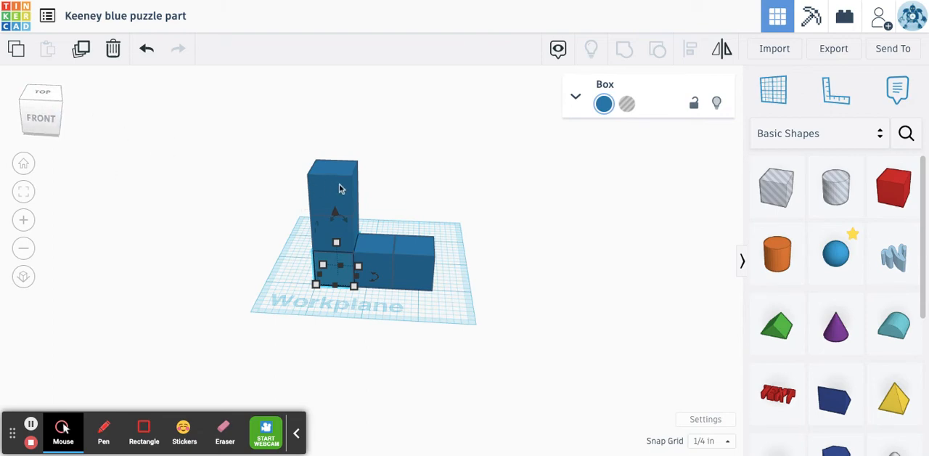
{"action": "left_click", "coordinate": [336, 191]}
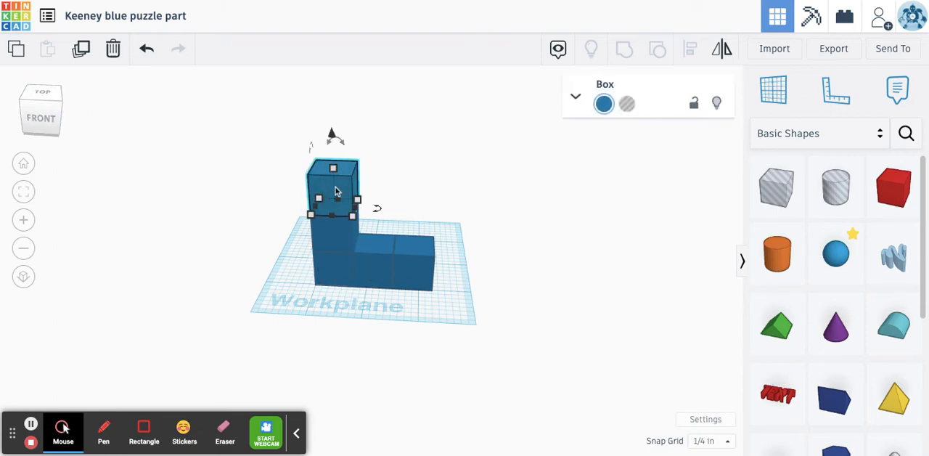
{"action": "left_click", "coordinate": [334, 191]}
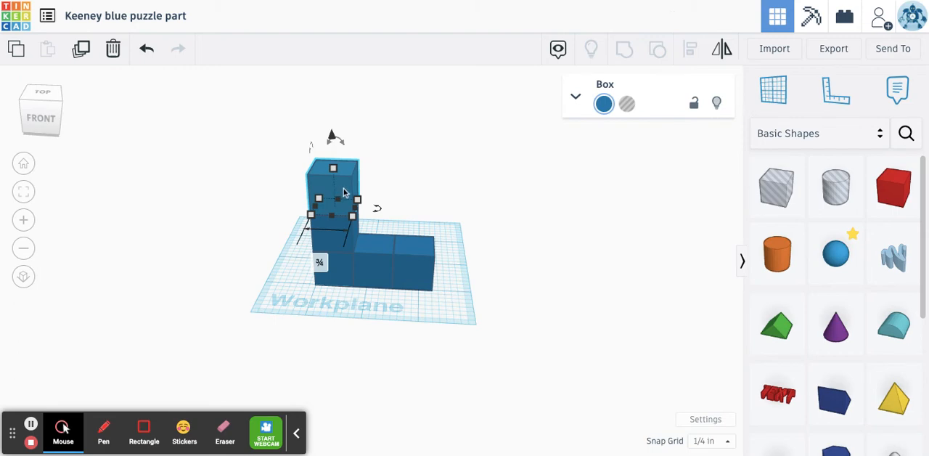
{"action": "left_click_drag", "start_coordinate": [345, 192], "coordinate": [376, 195]}
{"action": "left_click", "coordinate": [535, 231]}
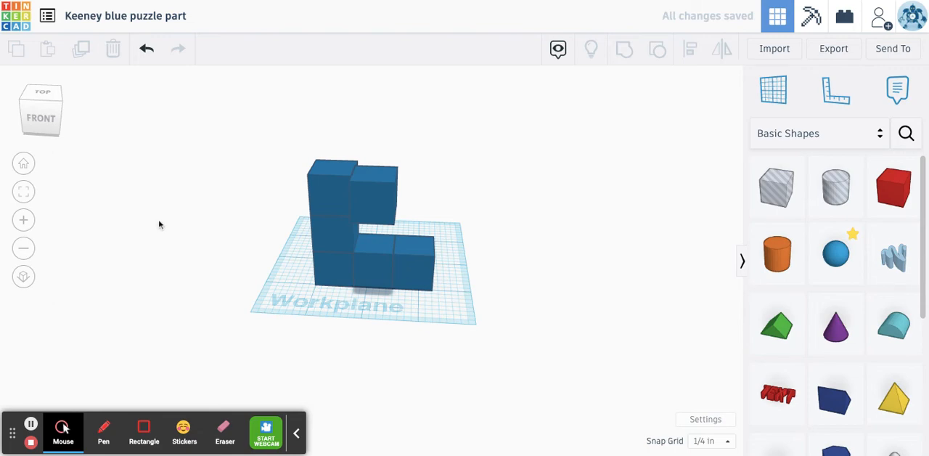
- Move the copied upper cube back so it sits flush and aligned with the column's top cube
{"action": "left_click", "coordinate": [23, 109]}
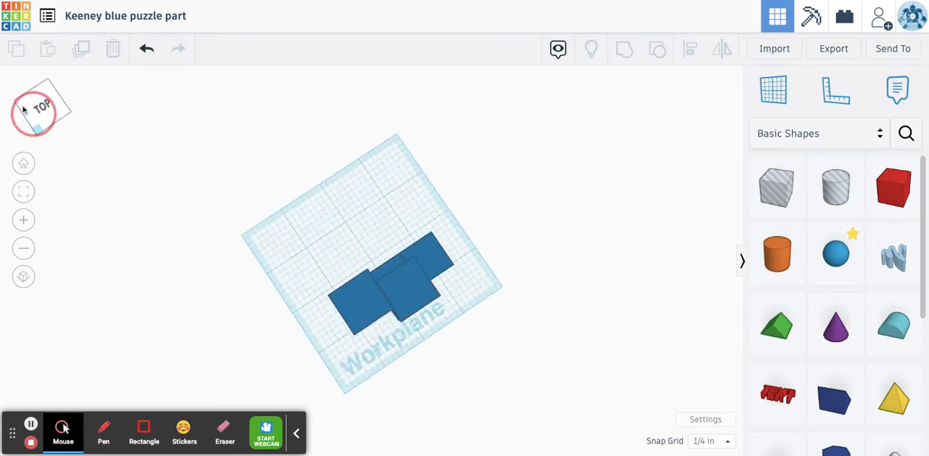
{"action": "mouse_move", "coordinate": [56, 116]}
{"action": "left_mouse_down"}
{"action": "mouse_move", "coordinate": [68, 109]}
{"action": "mouse_move", "coordinate": [54, 118]}
{"action": "mouse_move", "coordinate": [43, 109]}
{"action": "left_mouse_up"}
{"action": "left_click", "coordinate": [409, 201]}
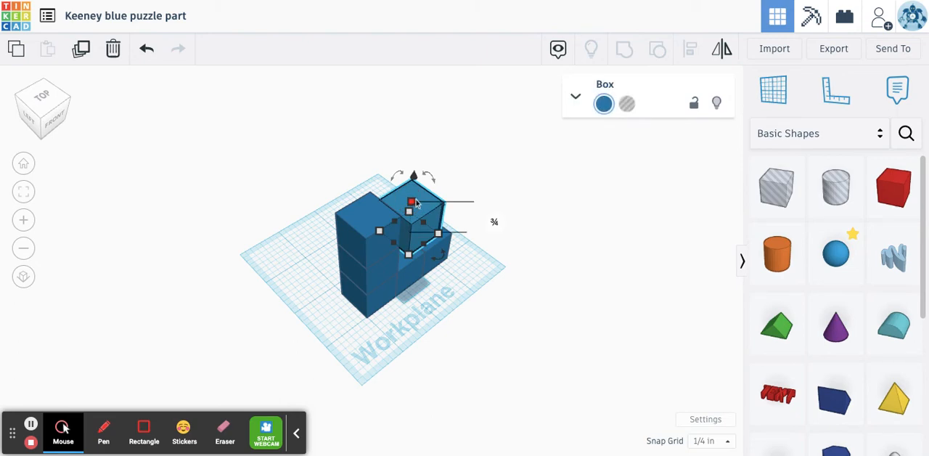
{"action": "left_click", "coordinate": [419, 202]}
{"action": "mouse_move", "coordinate": [419, 201]}
{"action": "left_mouse_down"}
{"action": "mouse_move", "coordinate": [412, 197]}
{"action": "mouse_move", "coordinate": [425, 193]}
{"action": "mouse_move", "coordinate": [424, 201]}
{"action": "left_mouse_up"}
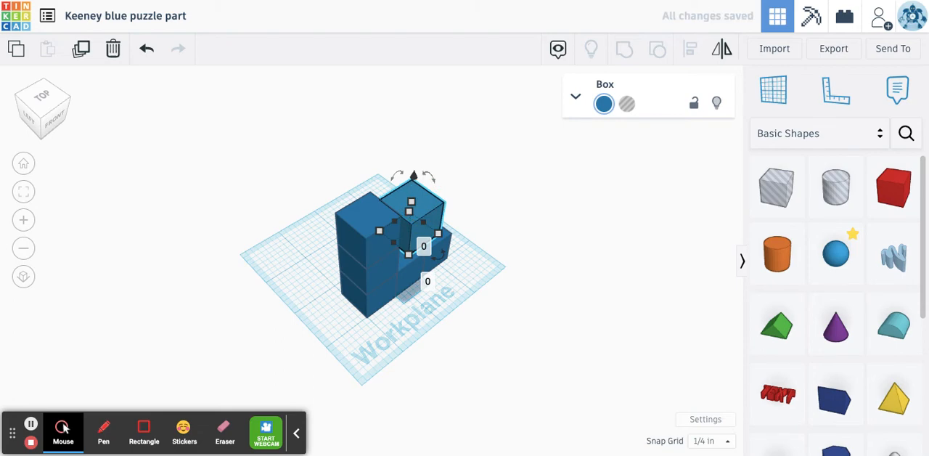
{"action": "left_click_drag", "start_coordinate": [418, 238], "coordinate": [430, 246]}
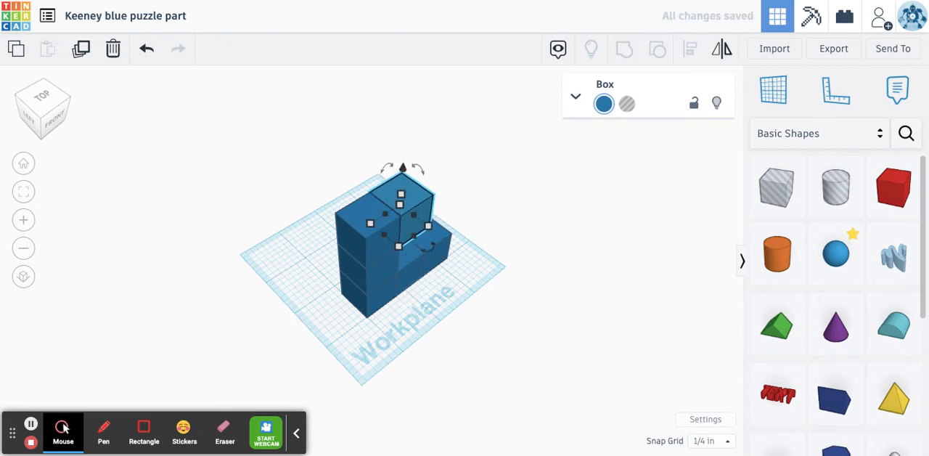
{"action": "left_click_drag", "start_coordinate": [502, 281], "coordinate": [469, 300]}
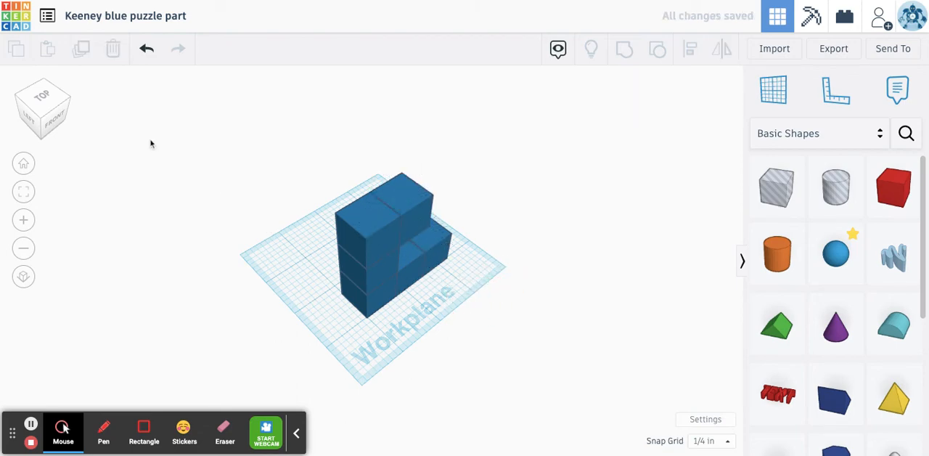
- Examine the assembled blue part from the front and from its front corners for cube alignment
{"action": "left_click", "coordinate": [58, 110]}
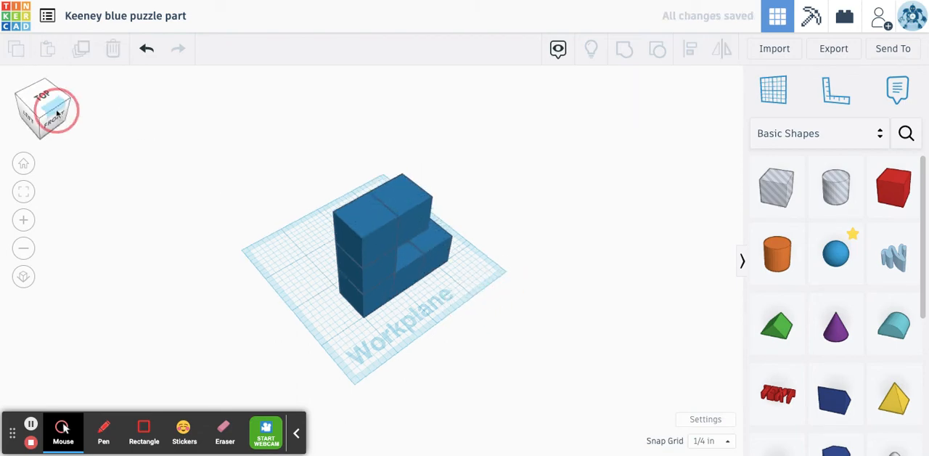
{"action": "left_click_drag", "start_coordinate": [58, 114], "coordinate": [131, 109]}
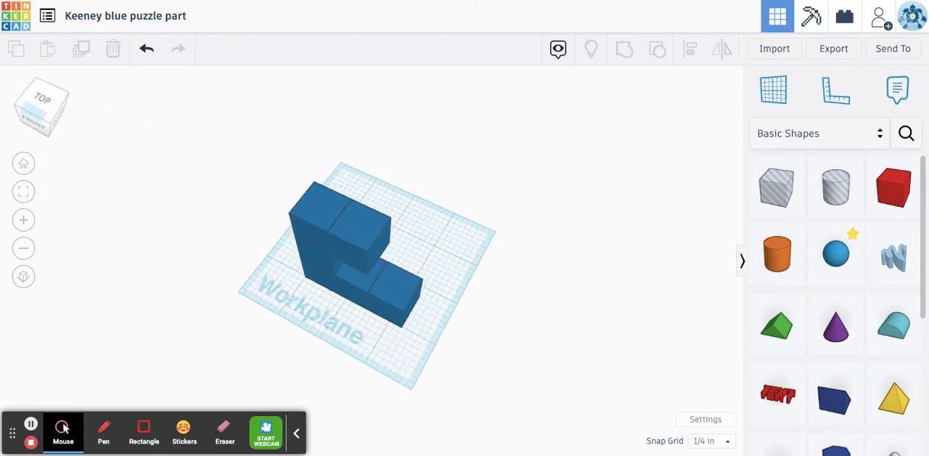
{"action": "left_click", "coordinate": [24, 165]}
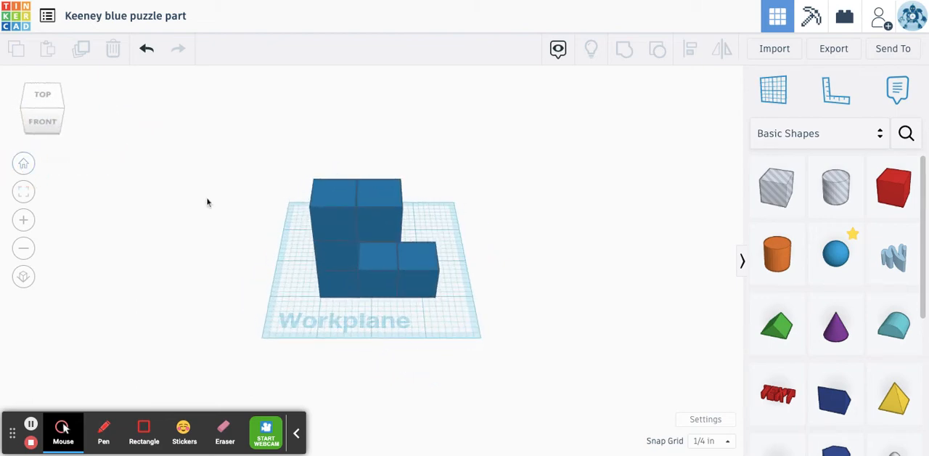
{"action": "left_click", "coordinate": [60, 116]}
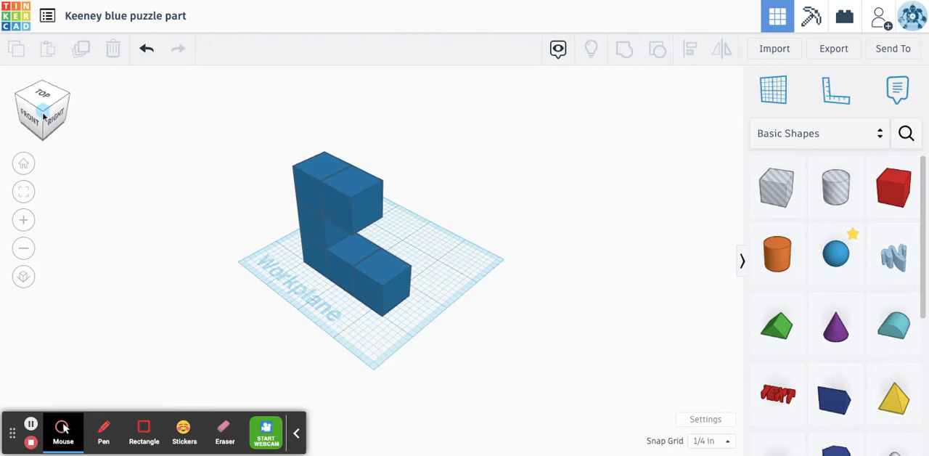
{"action": "left_click", "coordinate": [44, 114]}
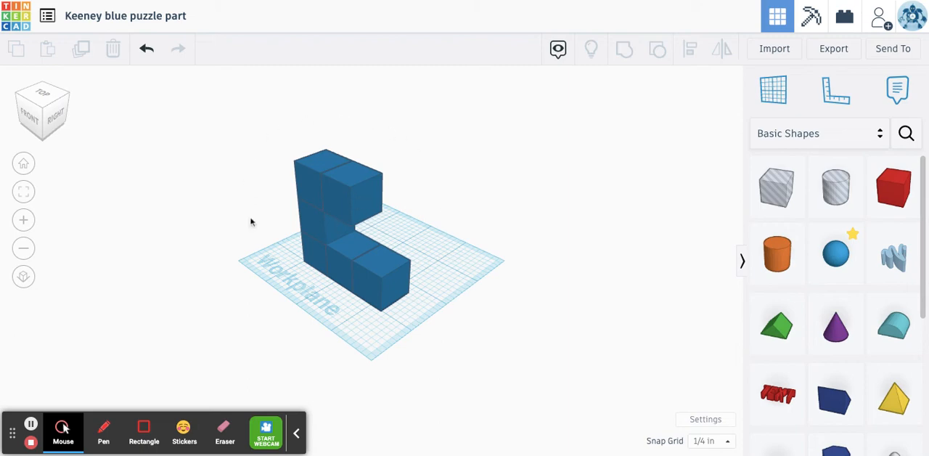
{"action": "left_click", "coordinate": [25, 113]}
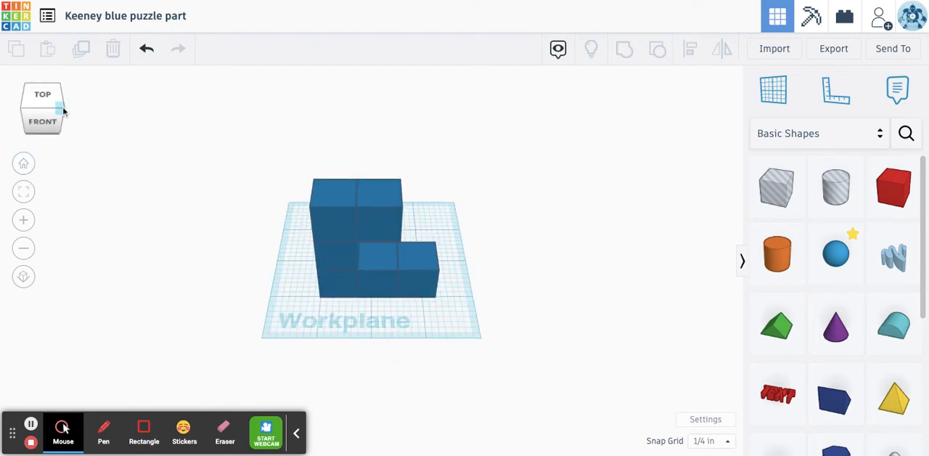
{"action": "left_click", "coordinate": [63, 110]}
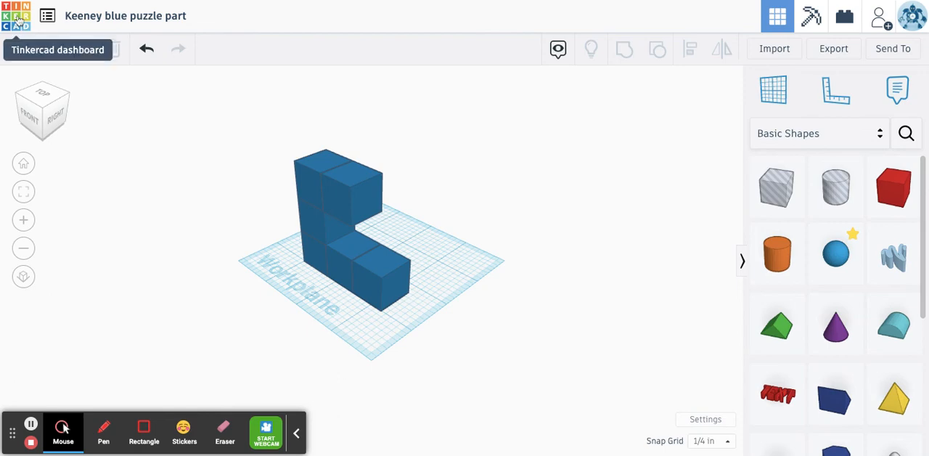
- Leave the blue part for the dashboard, create a new 3D design and set its snap grid to 1/4 in
{"action": "left_click", "coordinate": [16, 16]}
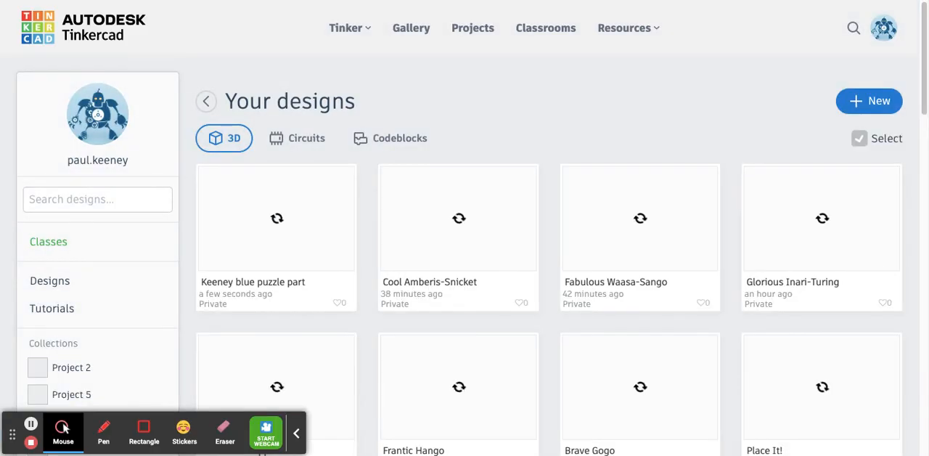
{"action": "left_click", "coordinate": [895, 102]}
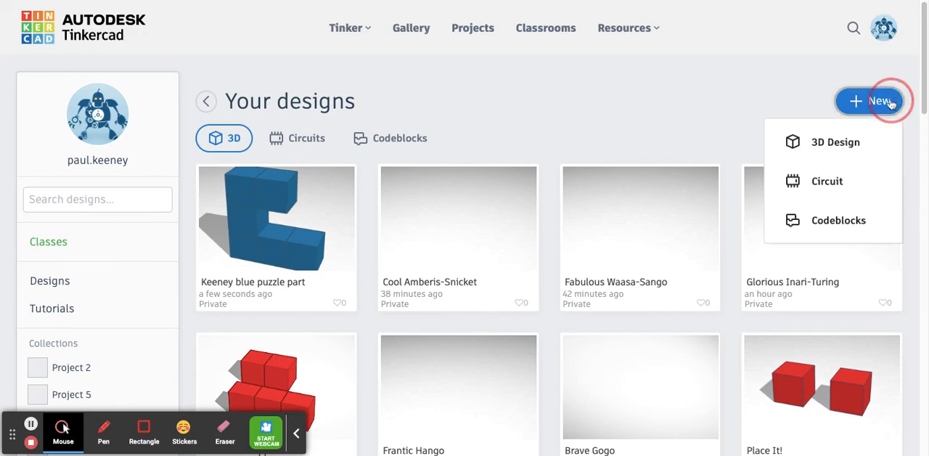
{"action": "left_click", "coordinate": [792, 142]}
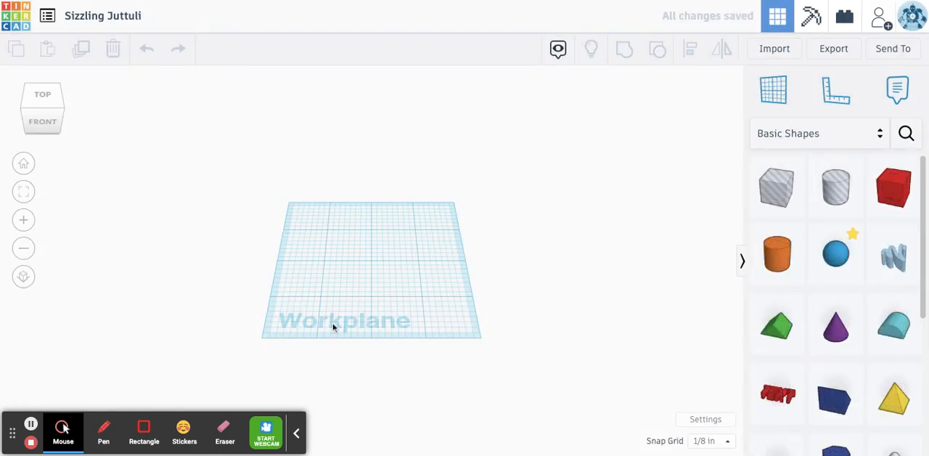
{"action": "left_click", "coordinate": [711, 442]}
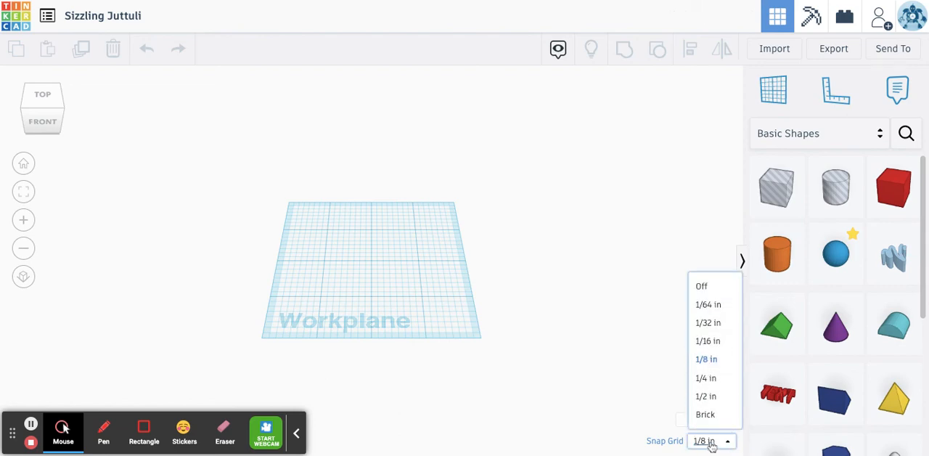
{"action": "left_click", "coordinate": [705, 382]}
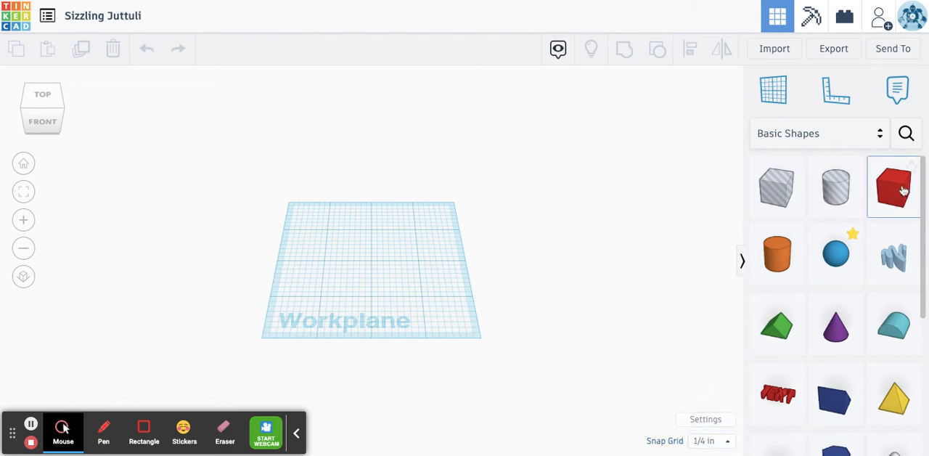
- Place a solid box on the workplane and set its length, width and height to 0.75 in
{"action": "left_click_drag", "start_coordinate": [902, 190], "coordinate": [372, 273]}
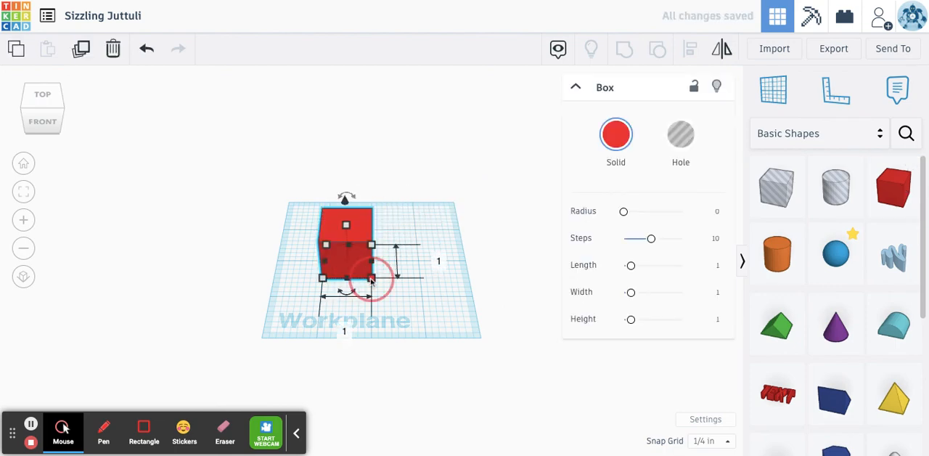
{"action": "left_click", "coordinate": [438, 263]}
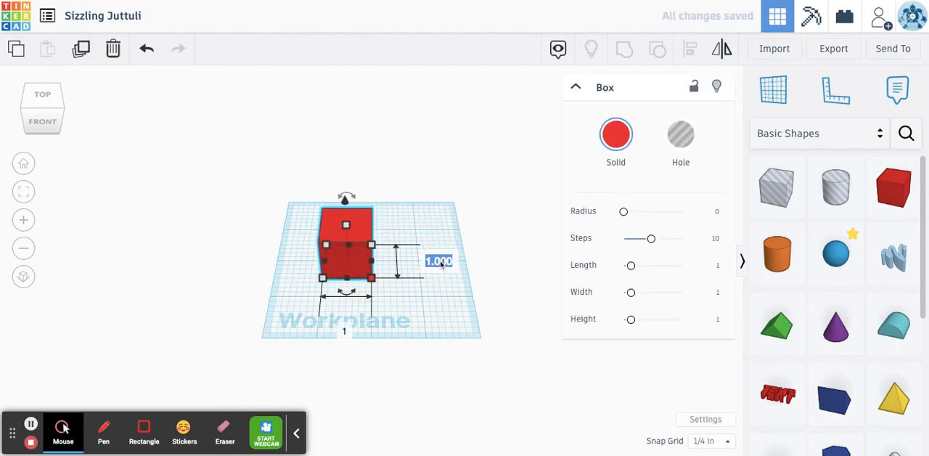
{"action": "type", "text": "0.75"}
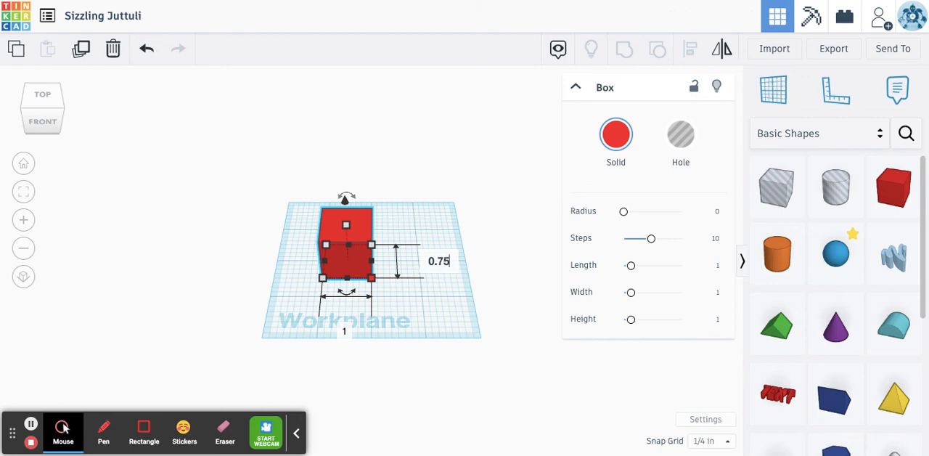
{"action": "left_click", "coordinate": [344, 333]}
{"action": "type", "text": "0."}
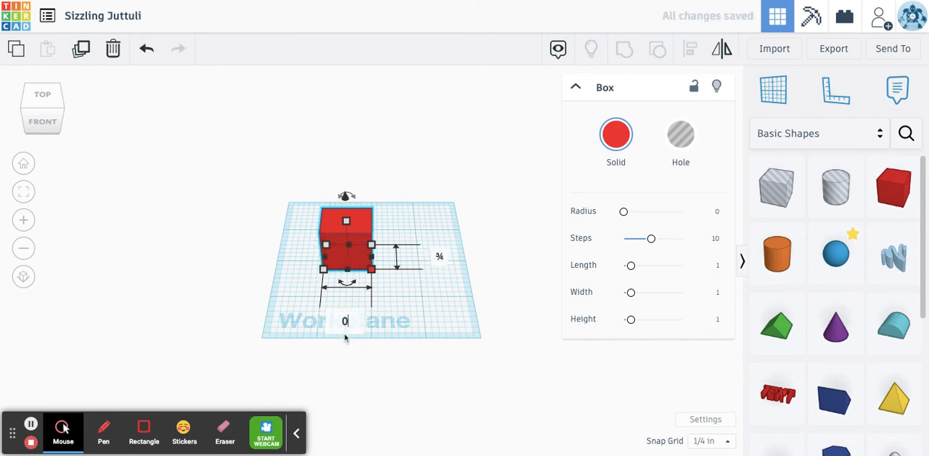
{"action": "type", "text": "75"}
{"action": "key", "text": "Return"}
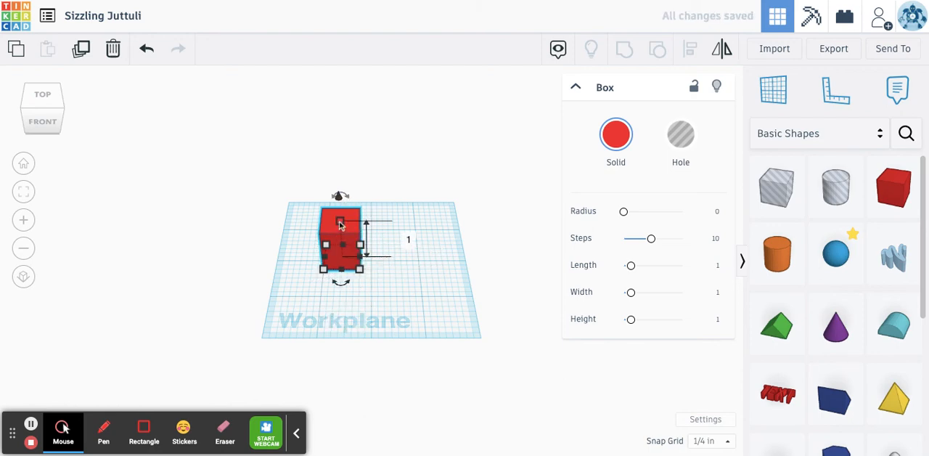
{"action": "left_click", "coordinate": [412, 242]}
{"action": "type", "text": "0.75"}
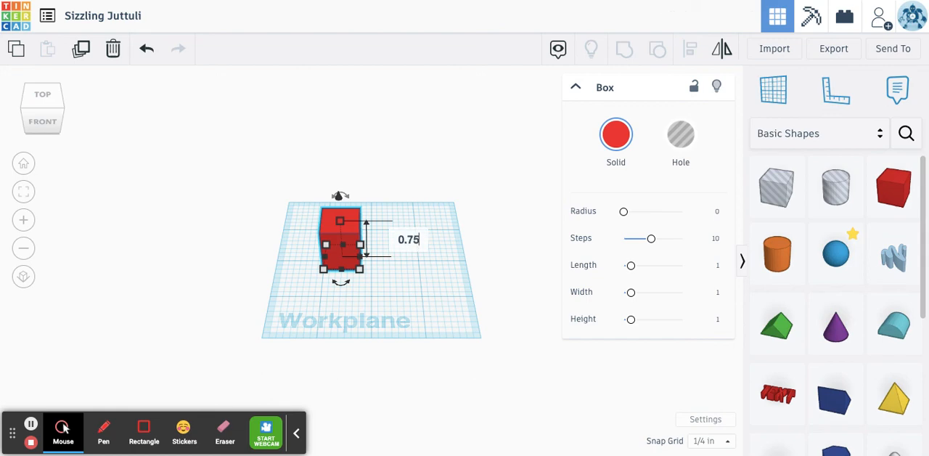
{"action": "key", "text": "Return"}
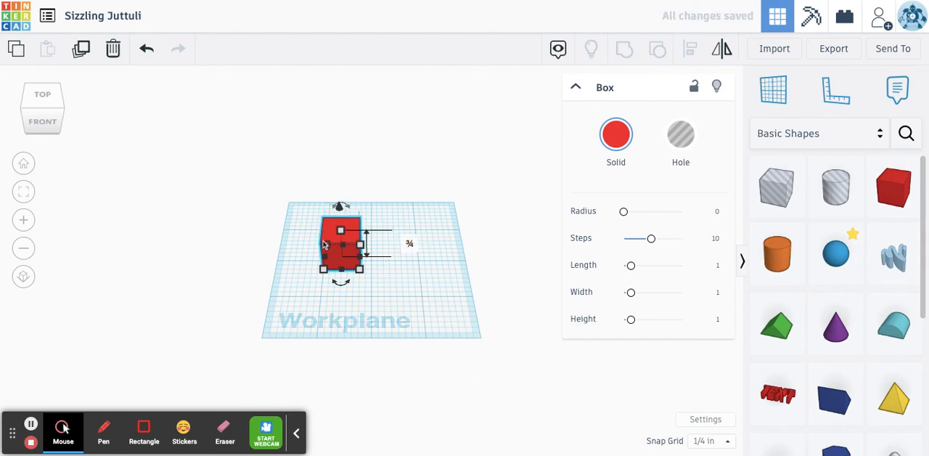
- Change the cube's solid color to the medium green preset and deselect the cube
{"action": "left_click", "coordinate": [616, 145]}
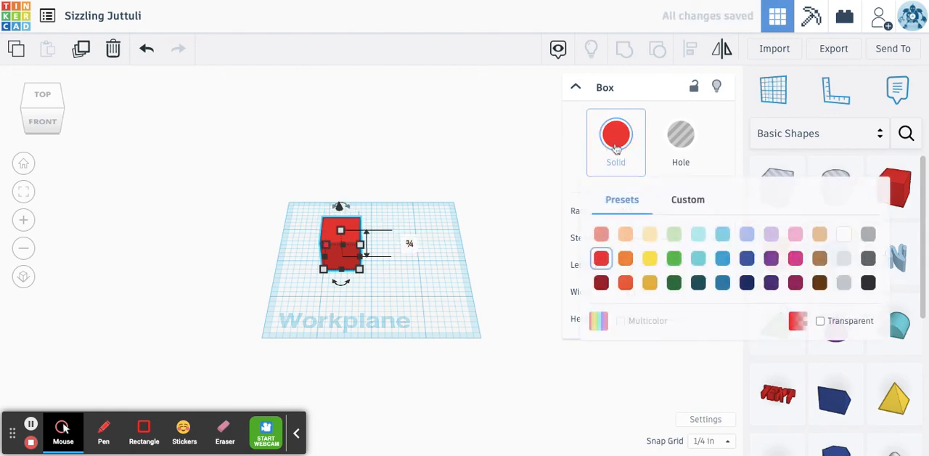
{"action": "left_click", "coordinate": [674, 260]}
{"action": "left_click", "coordinate": [444, 289]}
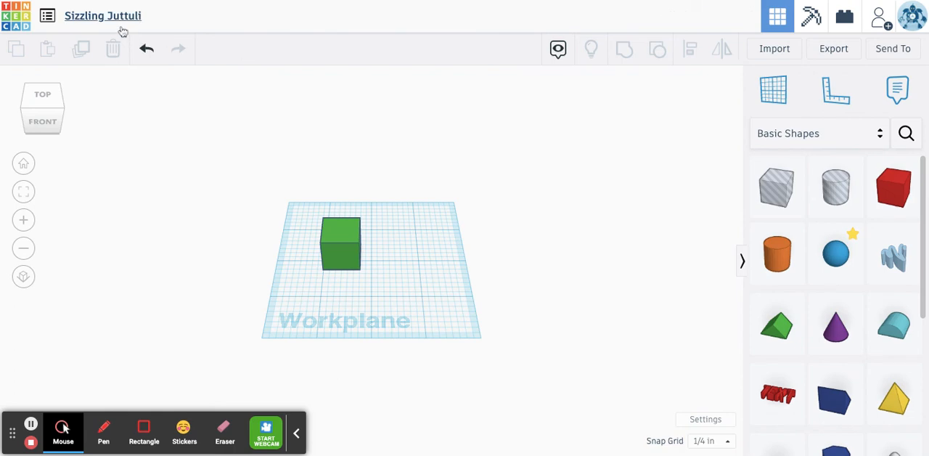
- Rename the design to the owner's surname followed by "Green puzzle piece"
{"action": "left_click", "coordinate": [119, 22]}
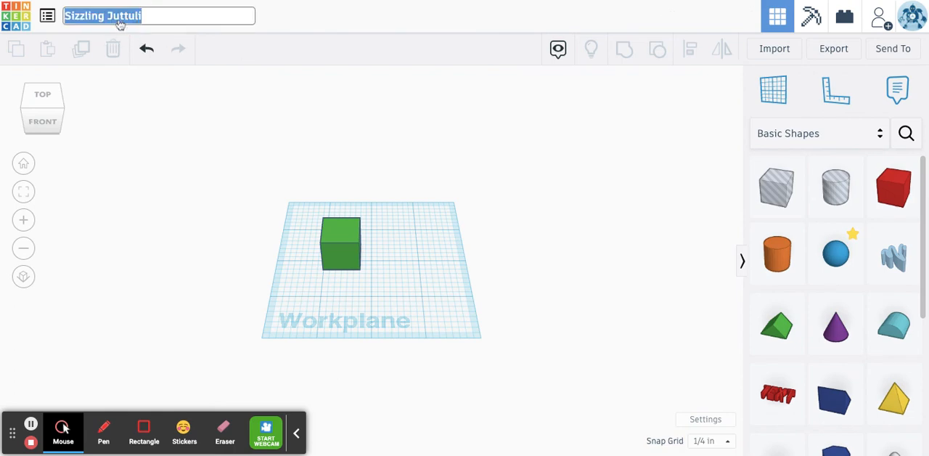
{"action": "type", "text": "Keeney"}
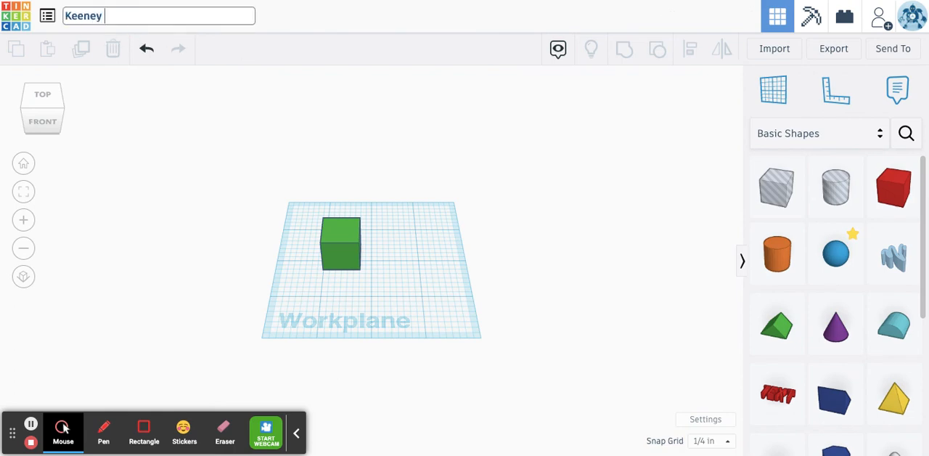
{"action": "type", "text": " Green puuzle"}
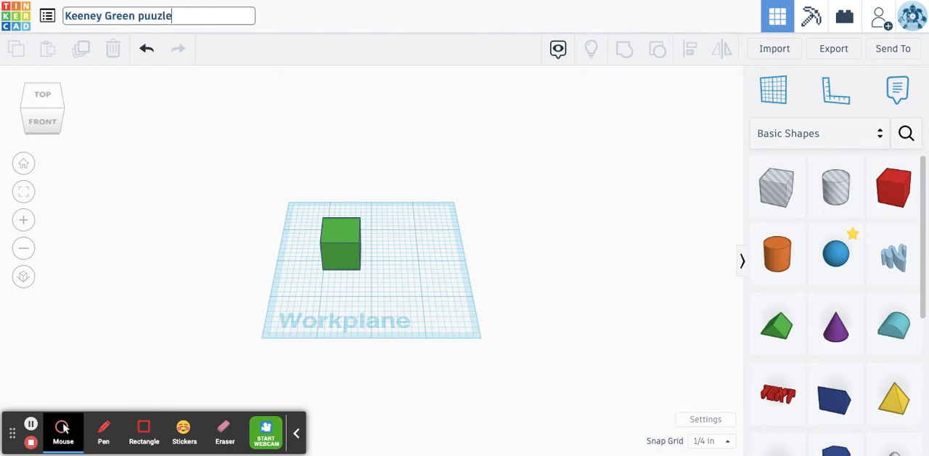
{"action": "type", "text": " piece"}
{"action": "left_click", "coordinate": [158, 15]}
{"action": "key", "text": "BackSpace"}
{"action": "type", "text": "z"}
{"action": "left_click", "coordinate": [235, 144]}
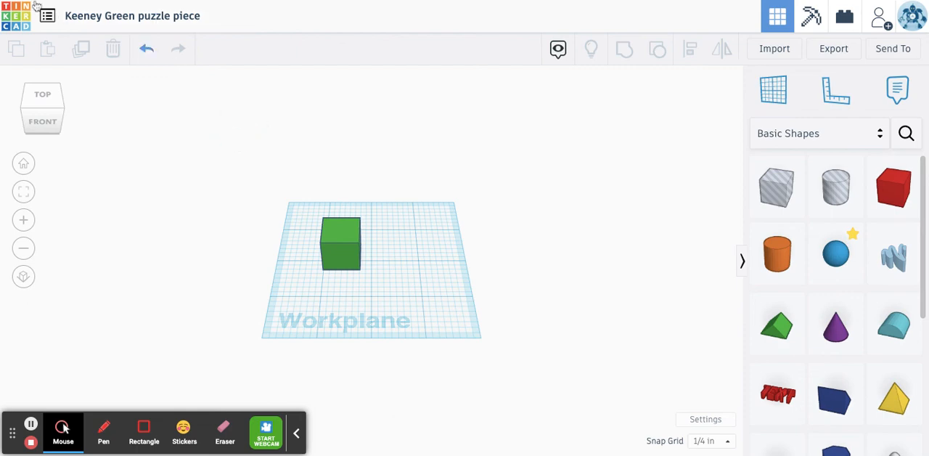
- Return to the designs dashboard and reopen the green puzzle piece design for editing
{"action": "left_click", "coordinate": [21, 22]}
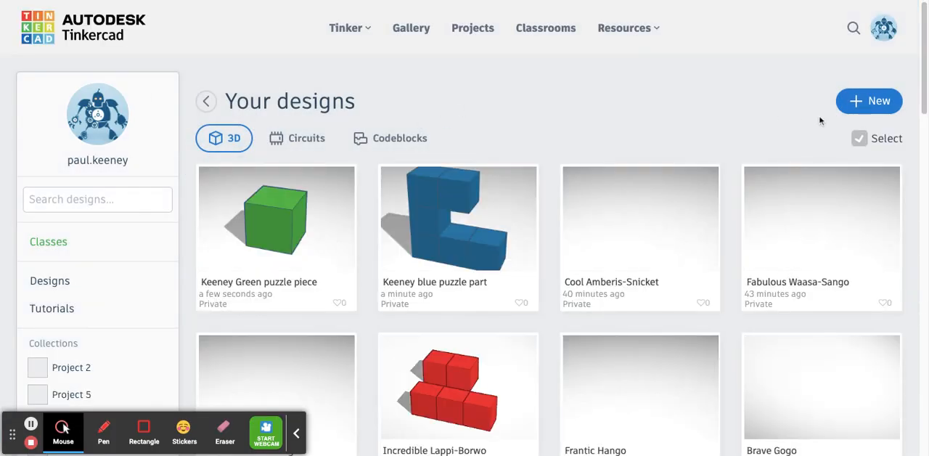
{"action": "mouse_move", "coordinate": [251, 215]}
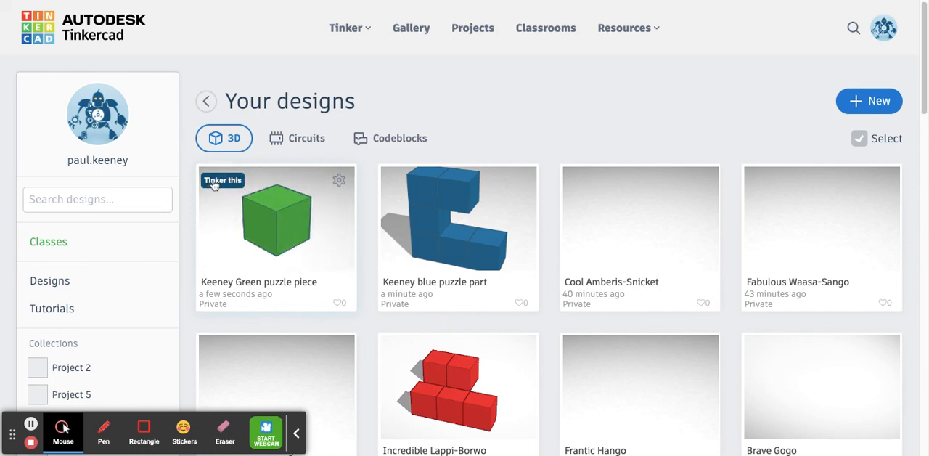
{"action": "left_click", "coordinate": [216, 184]}
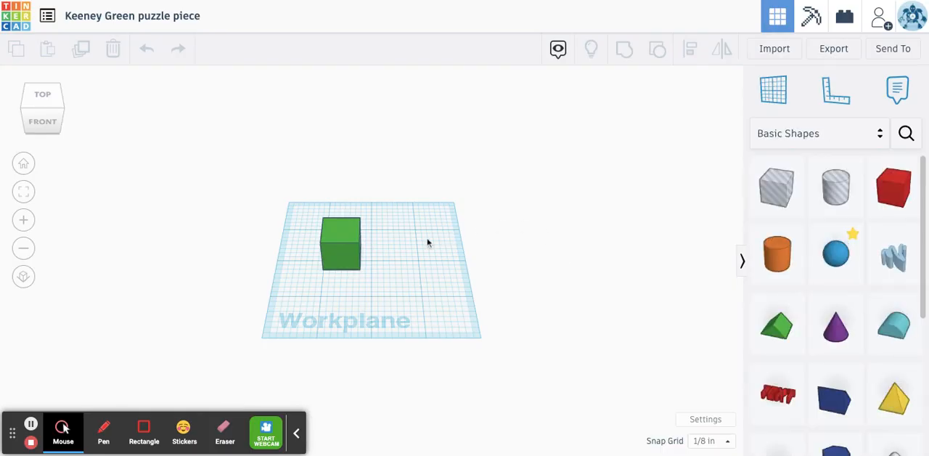
- Duplicate the green cube, move the copy flush against the original's right side, and leave the design for the dashboard
{"action": "left_click", "coordinate": [346, 236]}
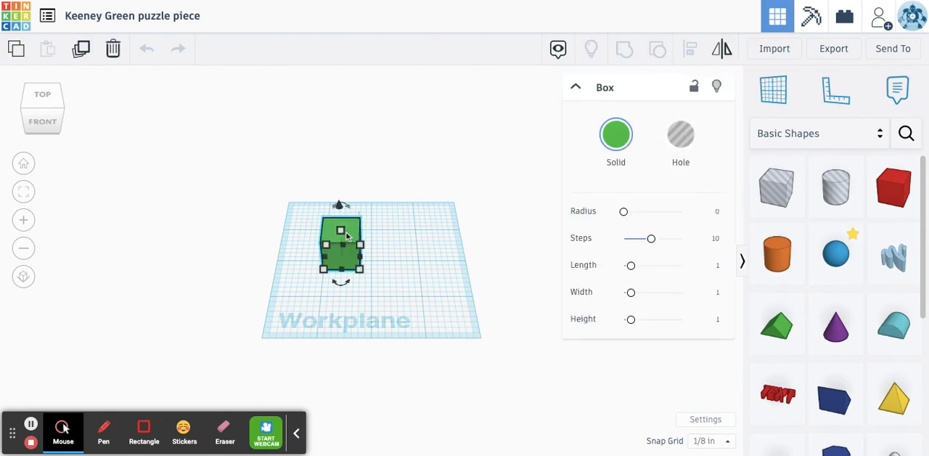
{"action": "left_click", "coordinate": [81, 48]}
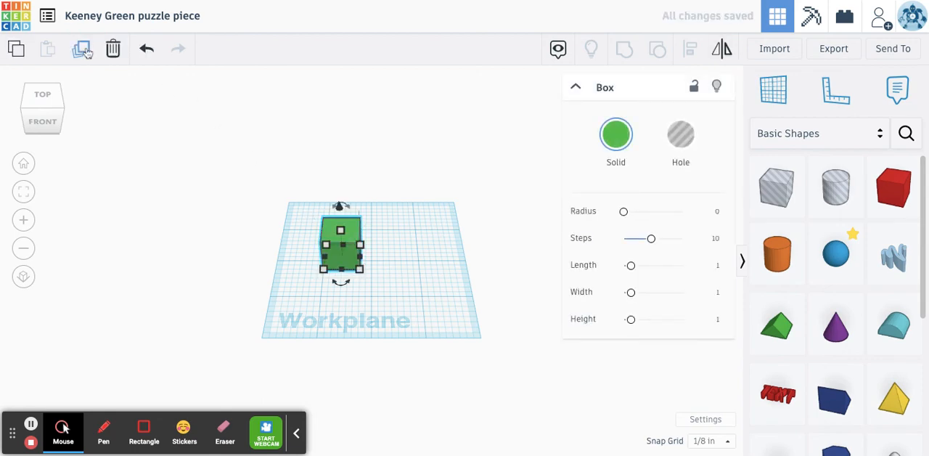
{"action": "key", "text": "Right"}
{"action": "key", "text": "Right"}
{"action": "key", "text": "Right"}
{"action": "key", "text": "Right"}
{"action": "key", "text": "Right"}
{"action": "key", "text": "Right"}
{"action": "key", "text": "Right"}
{"action": "key", "text": "Right"}
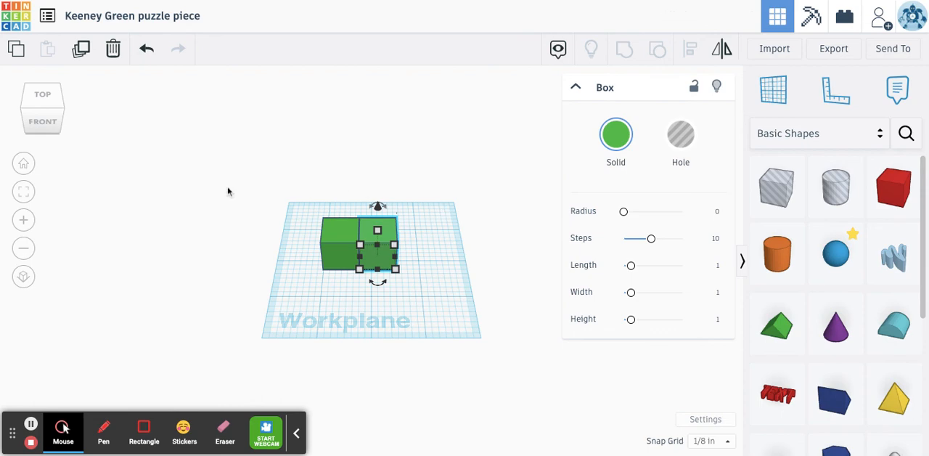
{"action": "left_click", "coordinate": [20, 20]}
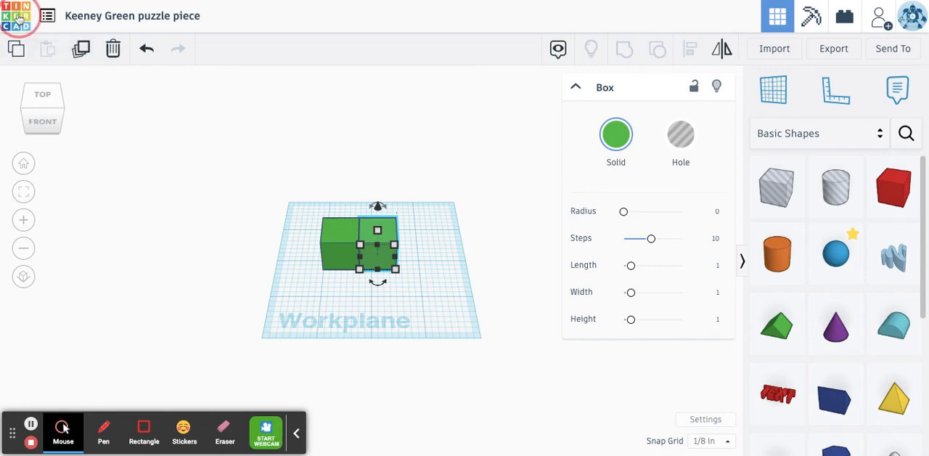